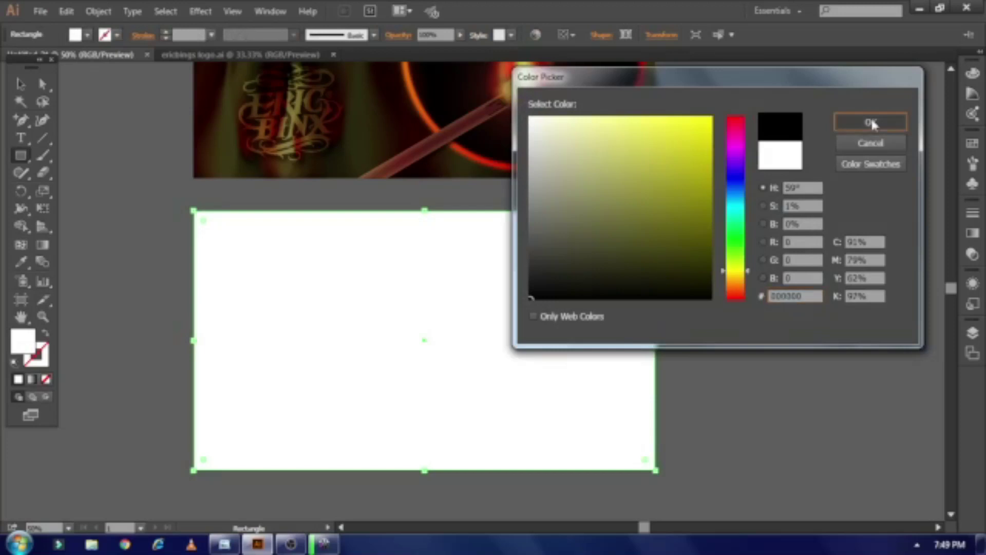
- Lock the layer holding the black rectangle and add a new layer above it
click(973, 332)
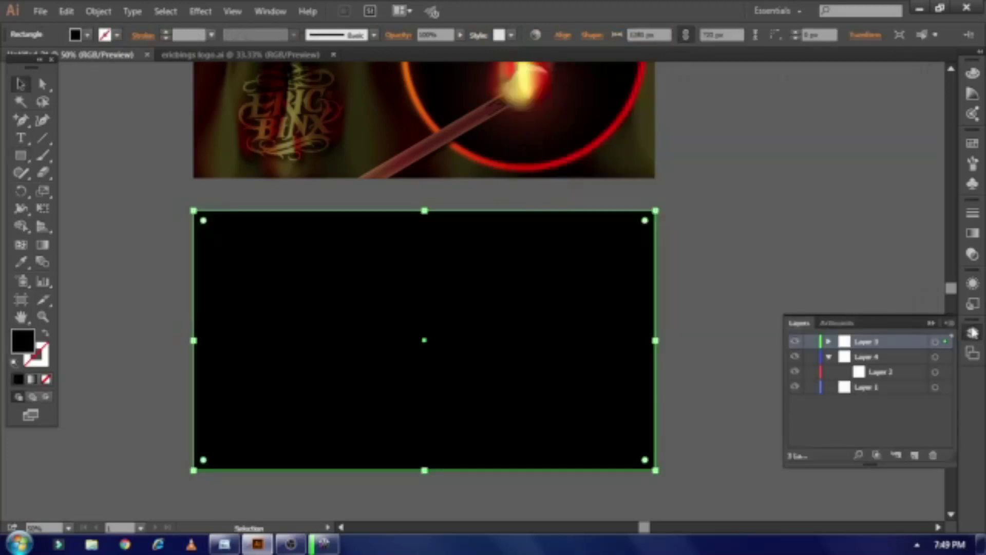
click(811, 342)
click(913, 456)
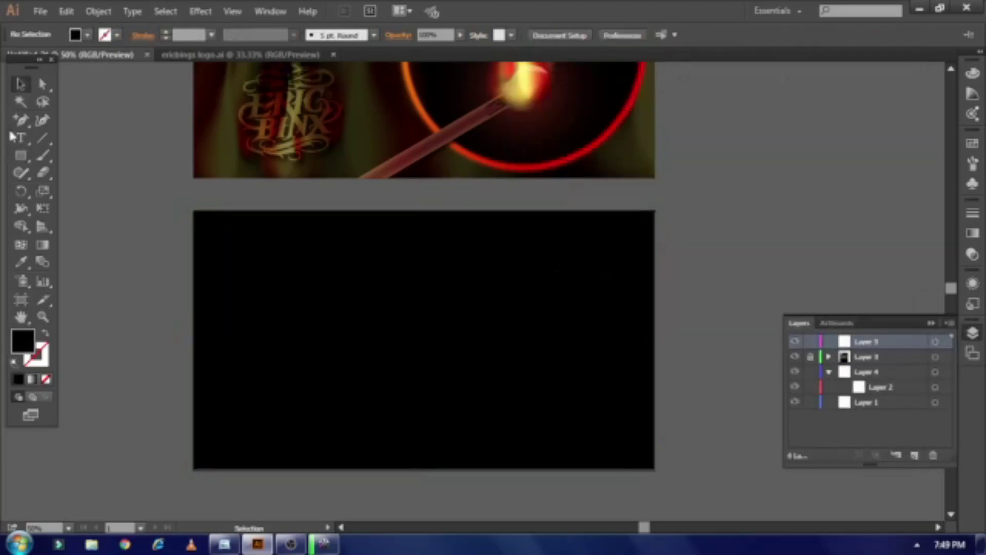
- Draw a circle about 442 px across near the middle of the black rectangle with the Ellipse tool
drag(23, 161, 82, 191)
scroll(409, 294, down, 3)
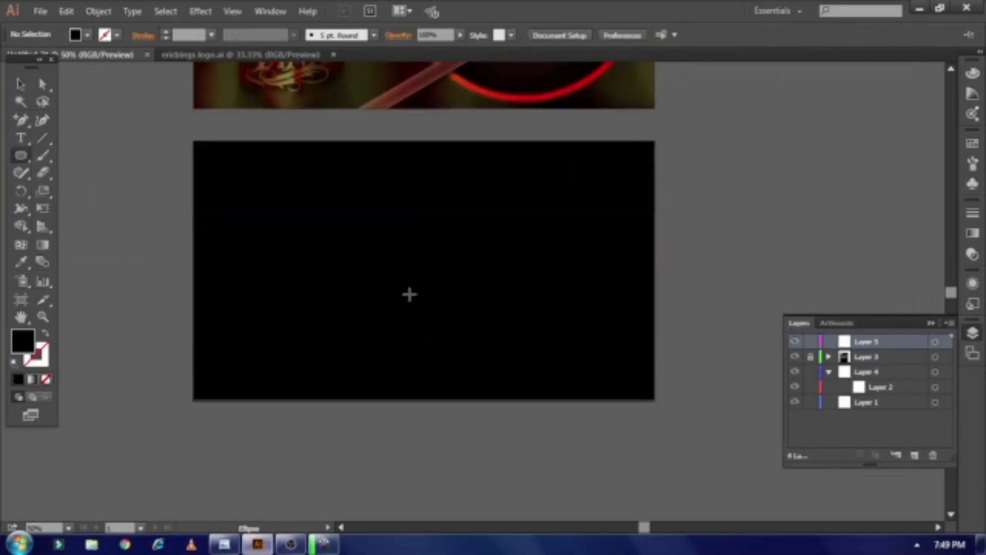
mouse_move(420, 297)
mouse_down()
mouse_move(495, 368)
mouse_move(487, 378)
mouse_up()
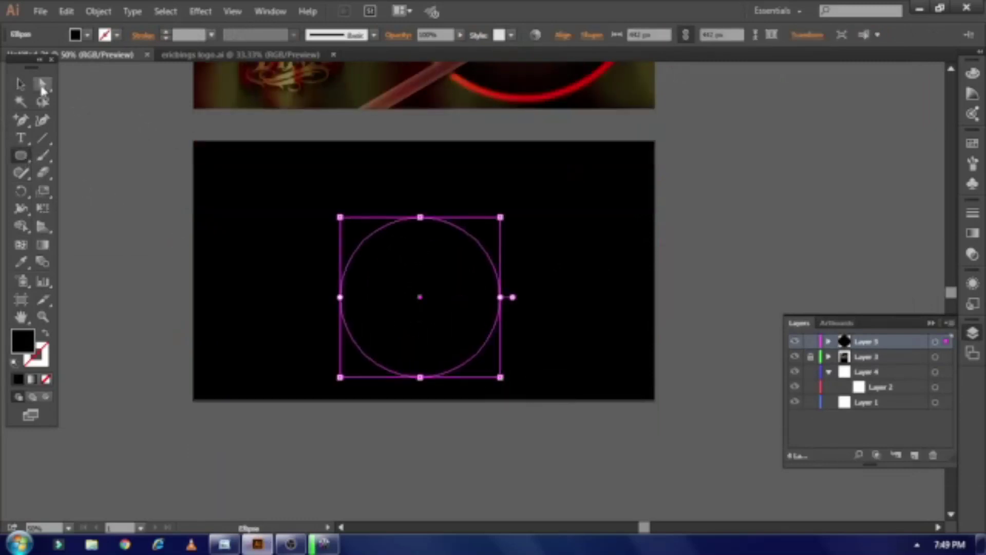
- Raise the circle's top anchor and shorten its handles to form a tapered egg shape about 603 px tall
click(43, 86)
drag(420, 217, 447, 185)
drag(390, 133, 392, 170)
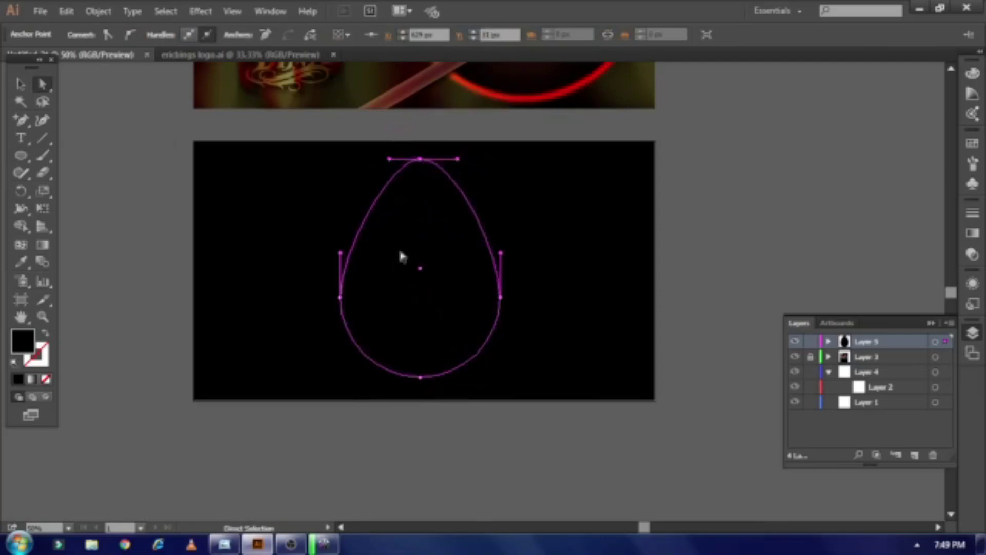
- Convert the egg shape into a gradient mesh with 5 rows, 6 columns and flat appearance
click(99, 11)
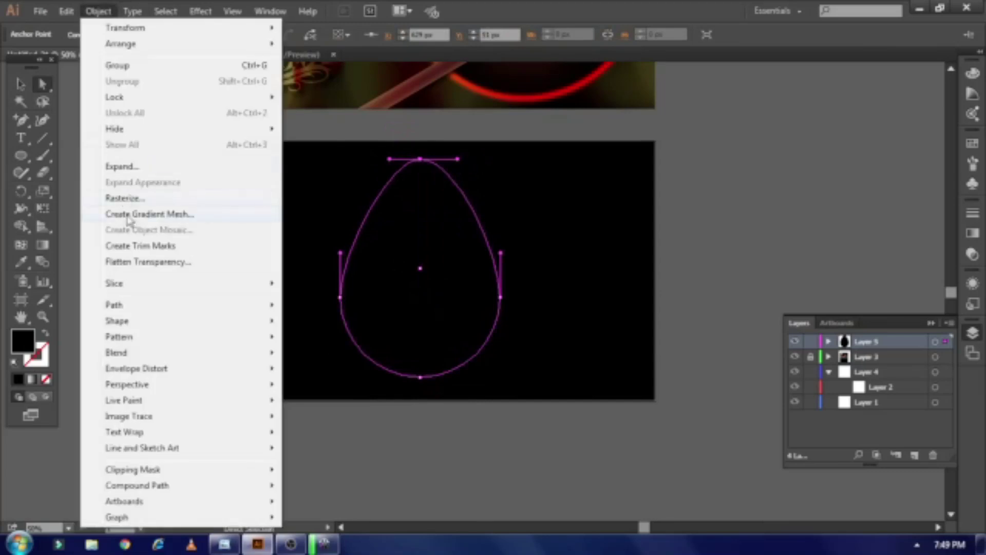
click(183, 216)
key(Up)
key(Up)
key(Up)
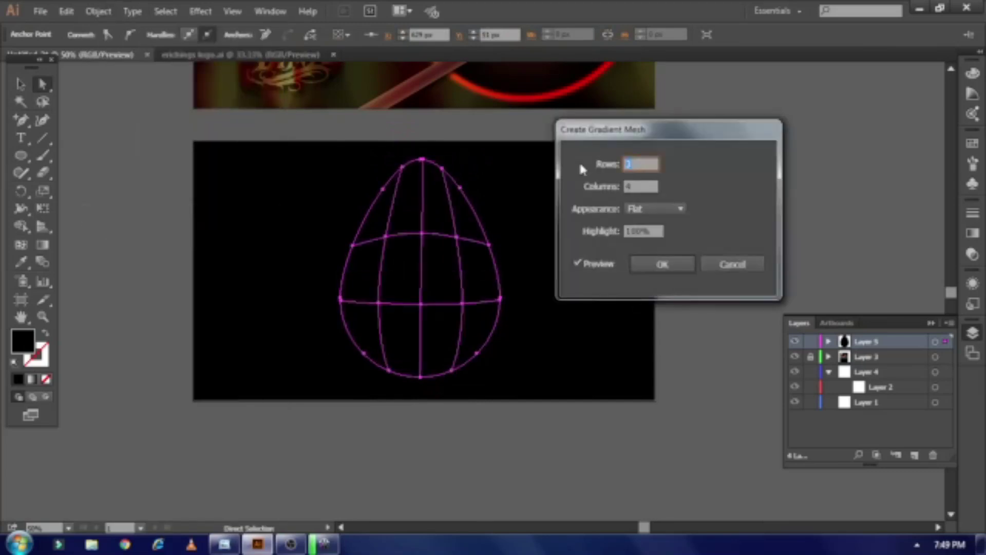
click(642, 182)
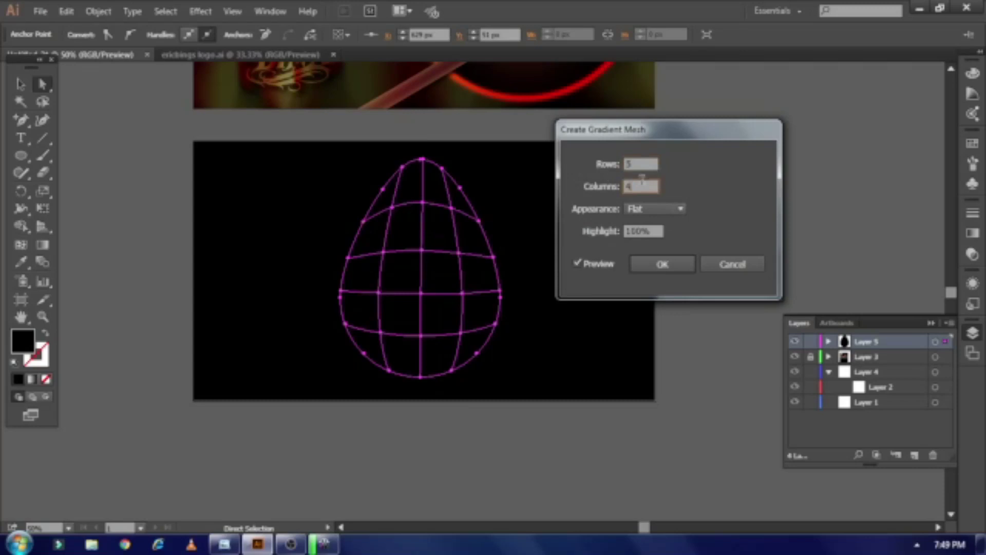
key(Up)
key(Up)
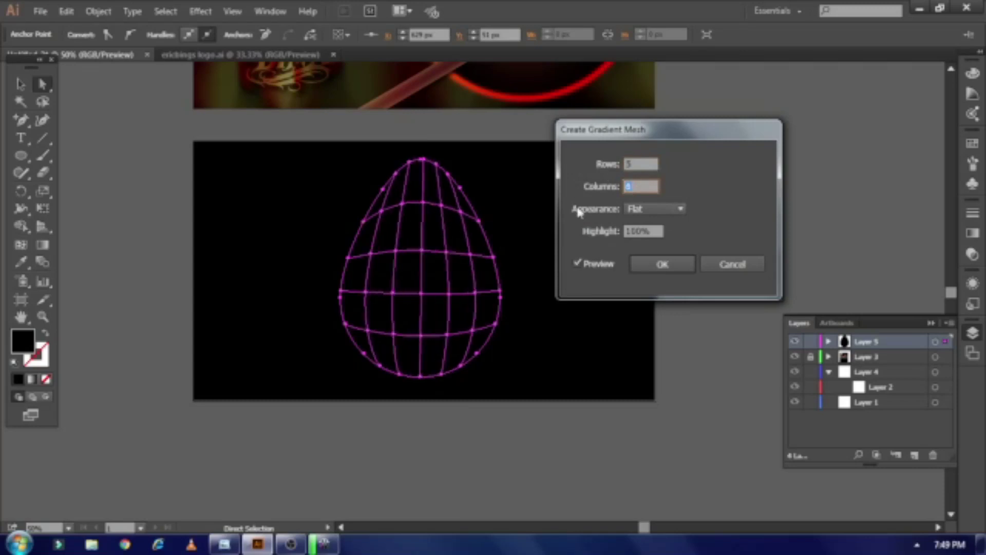
click(658, 264)
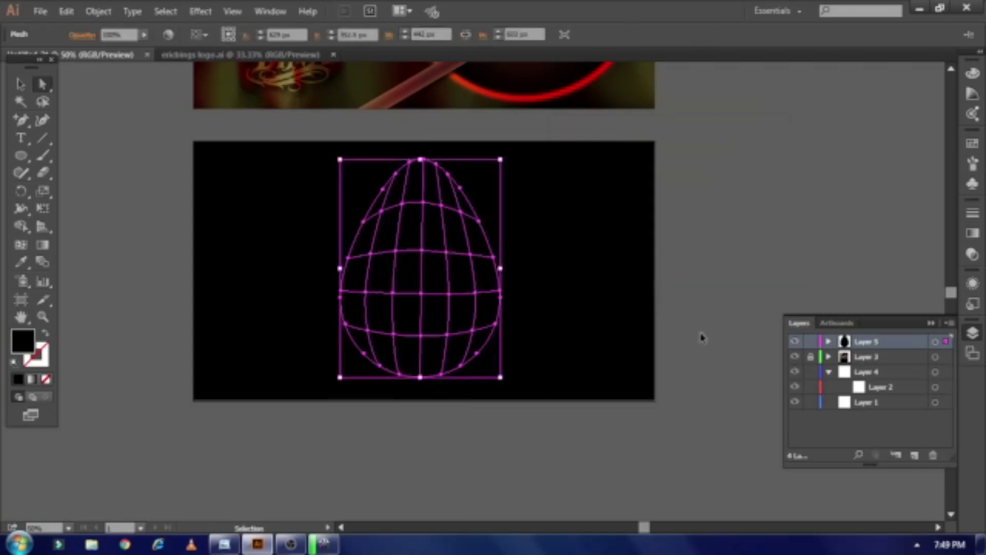
- Set the mesh object's blending mode to Screen
key(ctrl+plus)
click(974, 257)
click(855, 223)
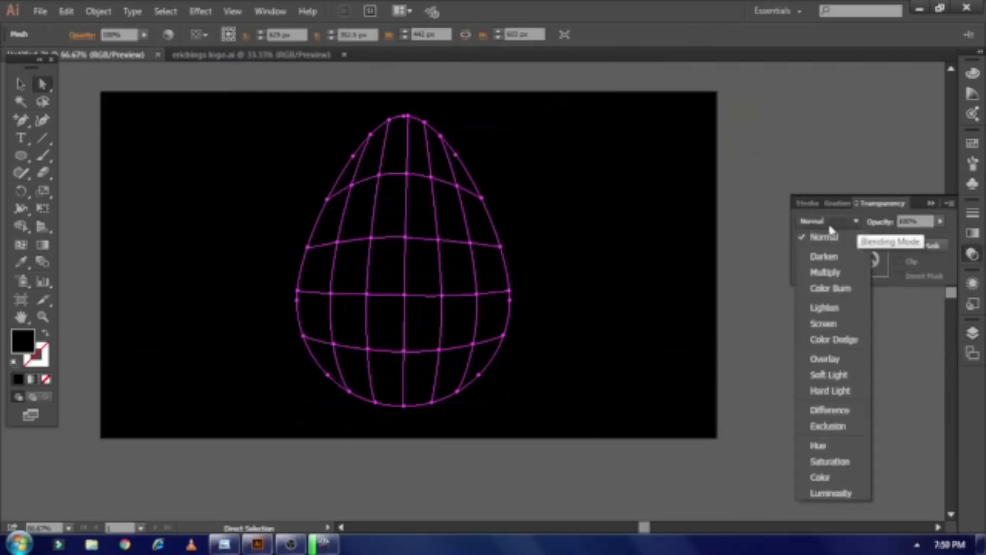
click(825, 323)
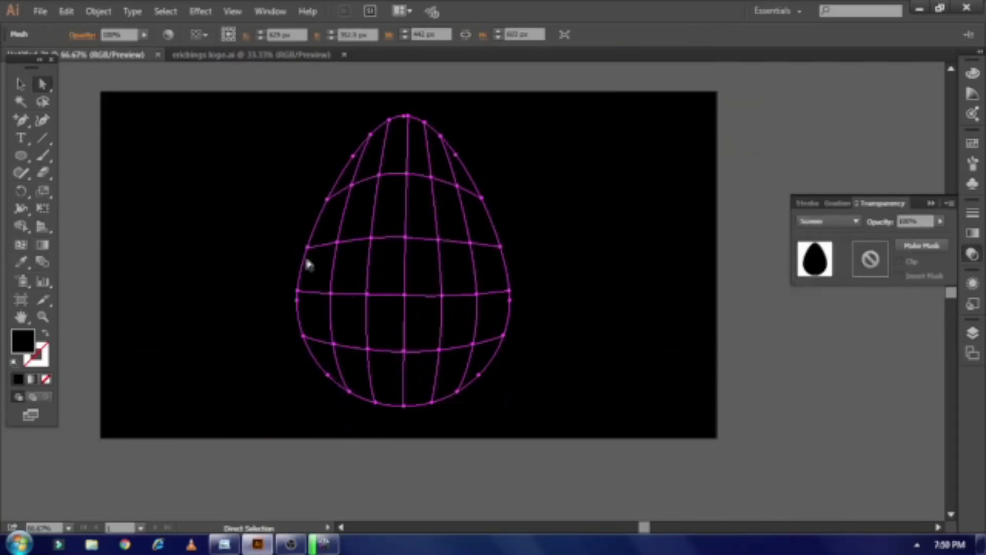
- Try filling the mesh points along the egg's centre line with pale yellow and undo the fill
click(404, 352)
shift+click(405, 295)
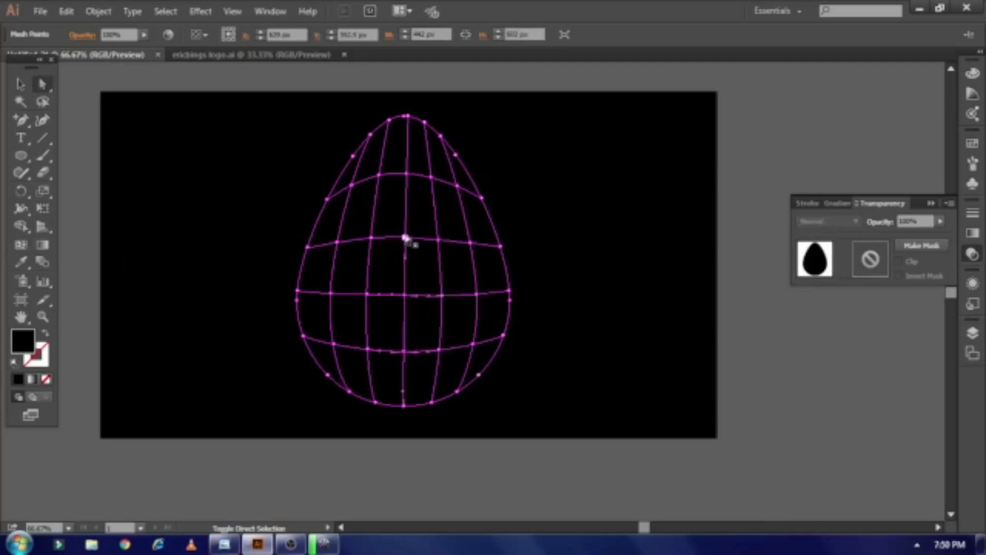
shift+click(407, 174)
double_click(22, 344)
drag(747, 271, 744, 273)
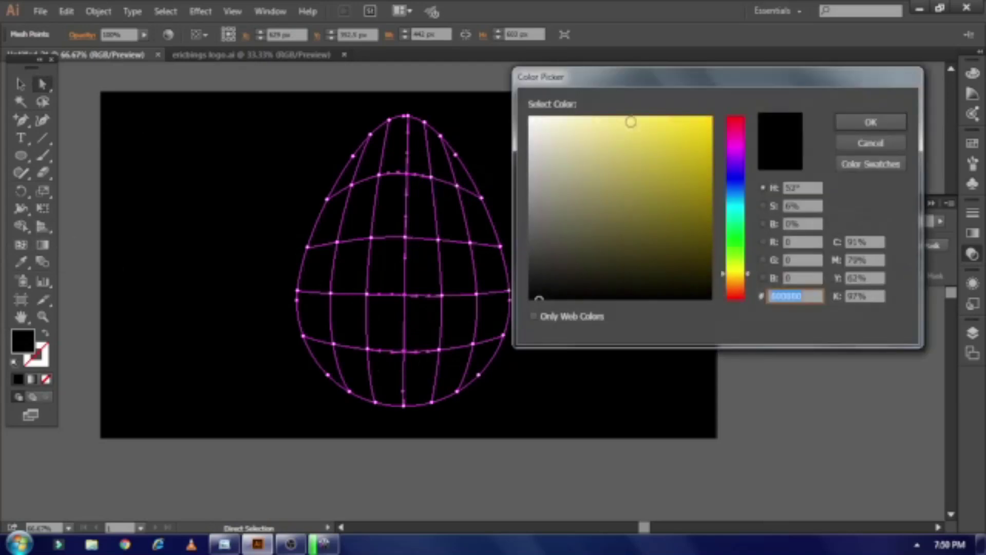
click(643, 119)
click(873, 124)
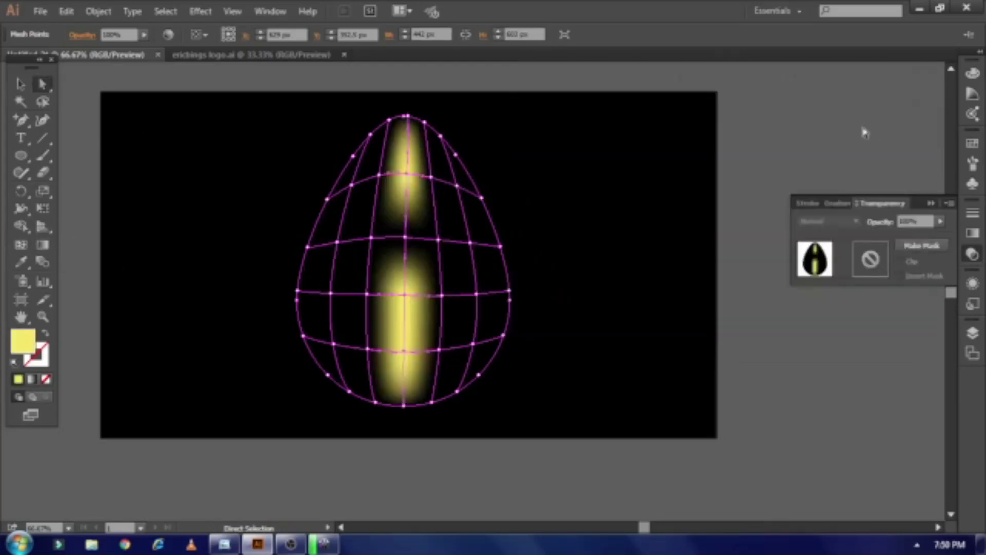
key(ctrl+z)
- Fill the interior mesh points along the egg's centre line with yellow
click(403, 352)
shift+click(404, 295)
shift+click(408, 238)
double_click(25, 340)
click(658, 136)
click(870, 123)
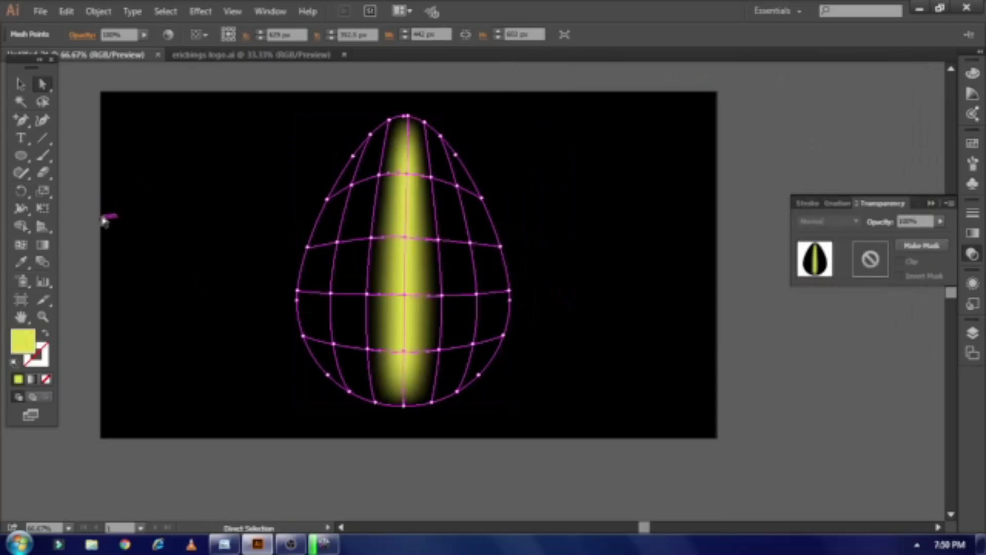
- Fill the three lower interior mesh points just left of the centre line with dark reddish brown, hex 702605
click(367, 349)
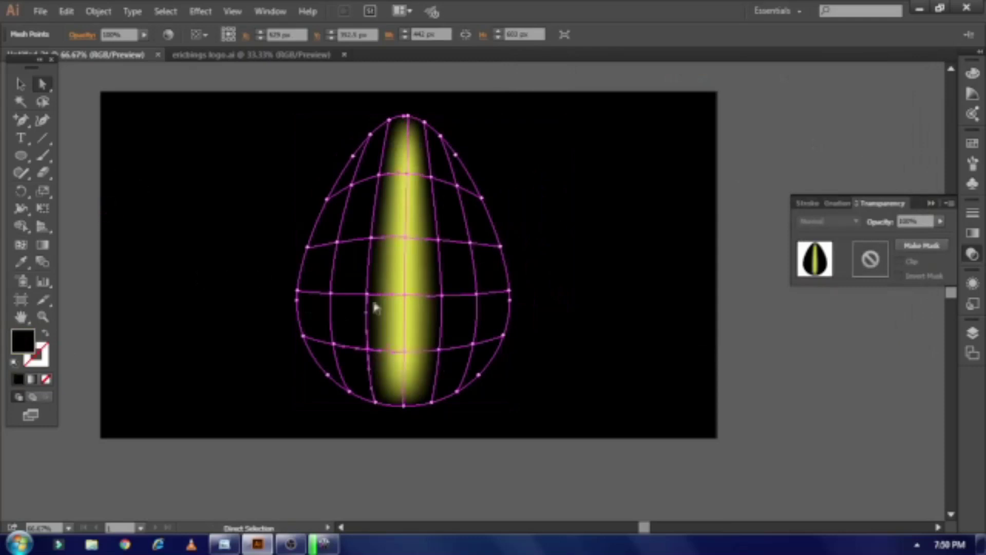
shift+click(367, 294)
shift+click(371, 239)
double_click(15, 340)
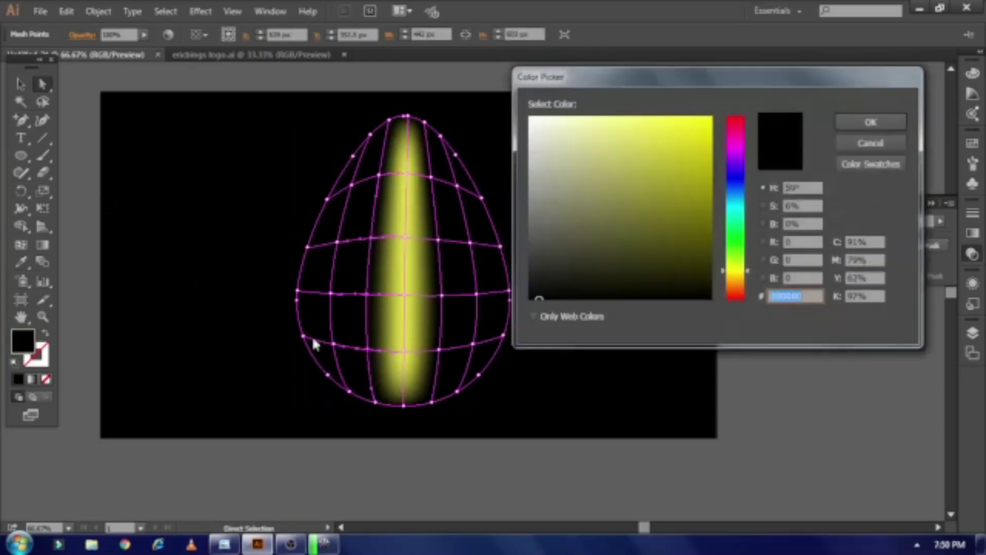
click(741, 284)
click(736, 291)
click(706, 219)
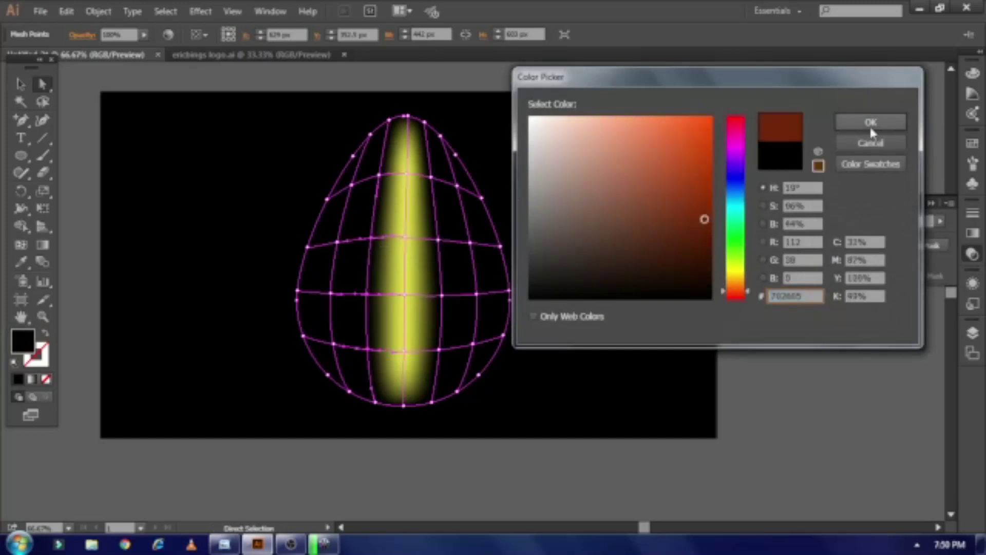
click(870, 123)
- Fill the upper interior mesh points just right of the centre line with dark red
shift+click(438, 240)
shift+click(431, 177)
double_click(15, 341)
drag(731, 277, 747, 303)
click(699, 221)
click(692, 178)
click(853, 129)
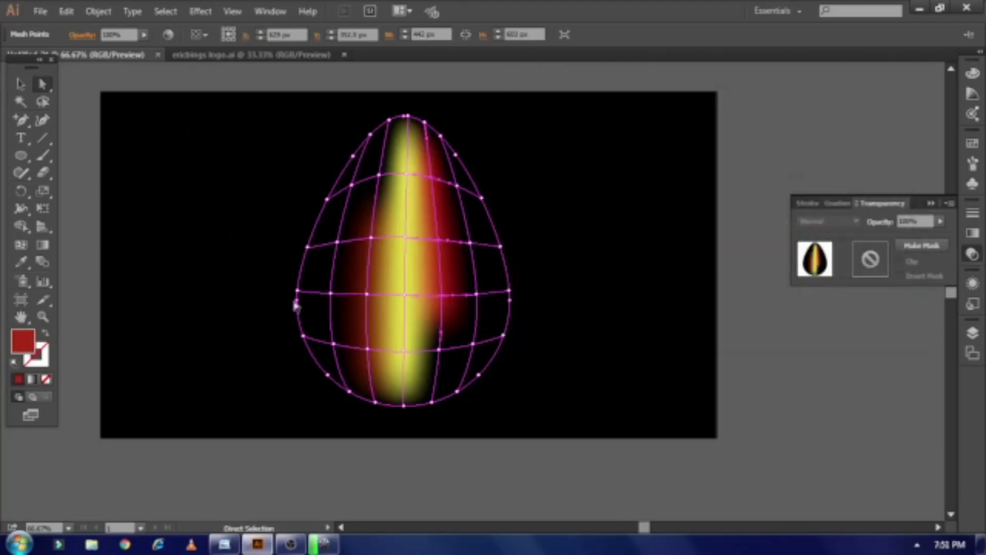
- Colour the lowest interior mesh point right of the centre line with the reddish brown sampled from the opposite side
click(439, 351)
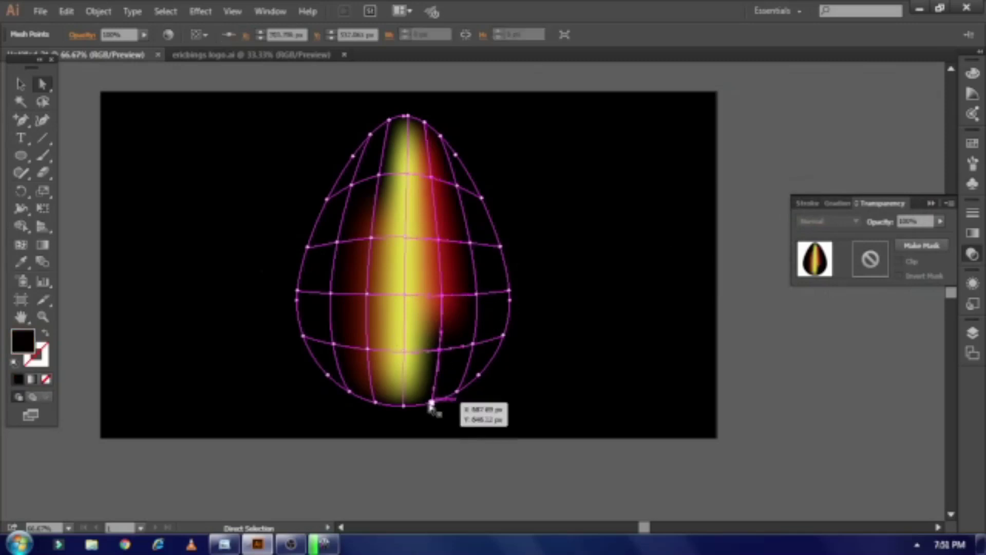
click(20, 262)
click(362, 269)
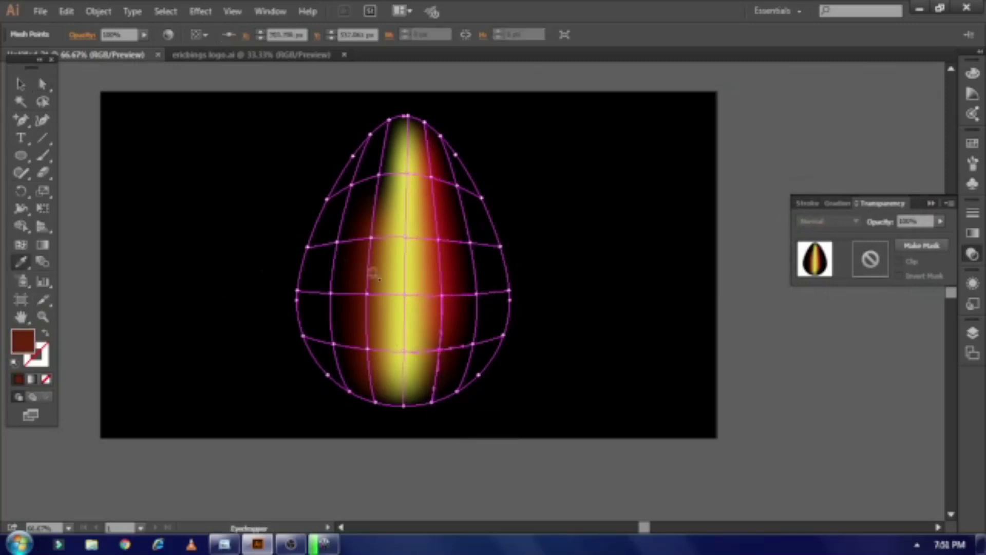
- Fill the upper interior mesh points of the outer left mesh line with bright red
click(48, 91)
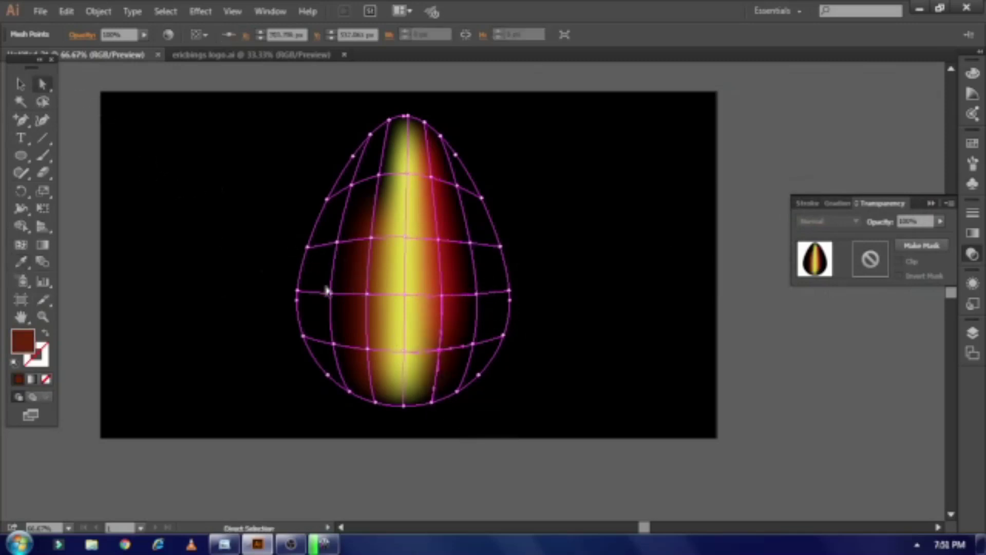
click(330, 294)
shift+click(337, 242)
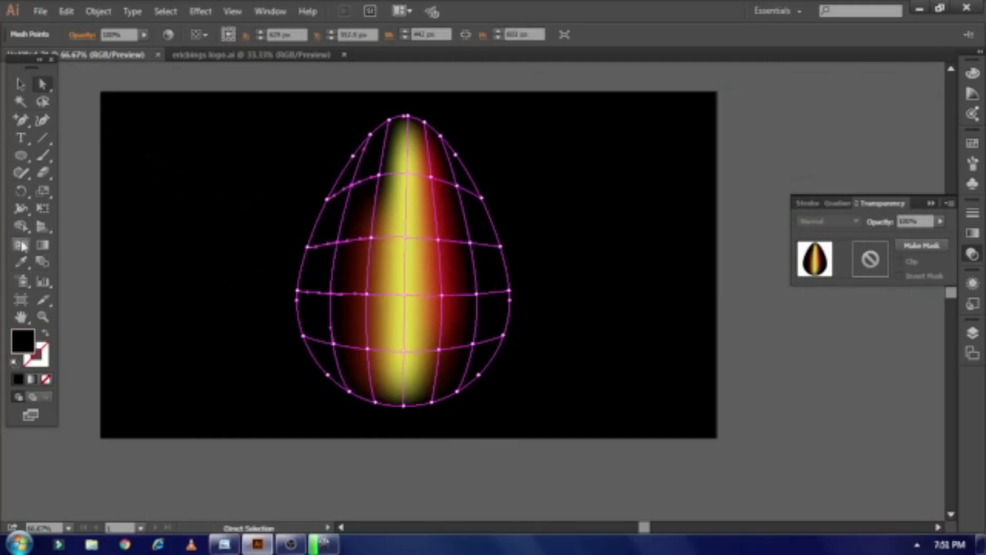
double_click(28, 349)
click(708, 117)
click(896, 122)
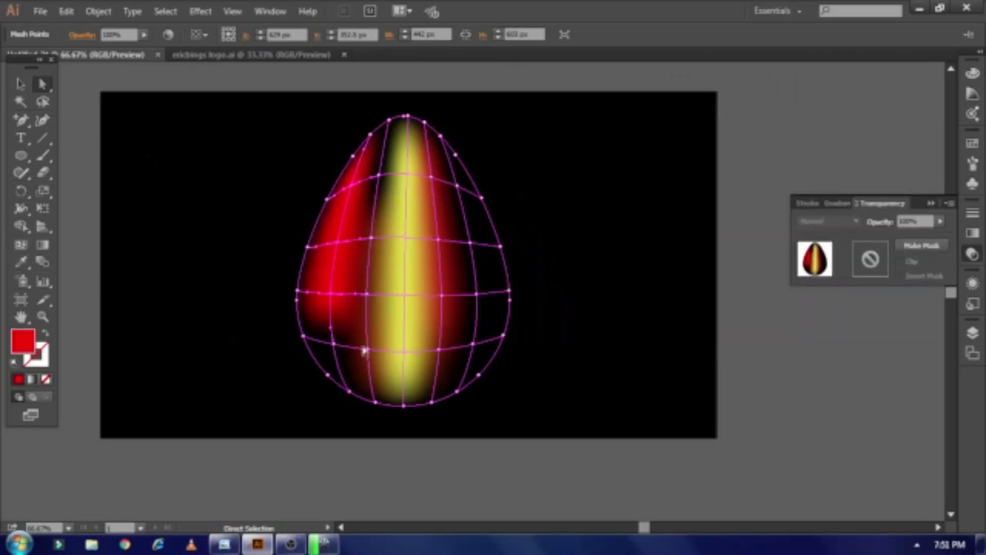
- Colour the lowest interior mesh point of the outer left line with the neighbouring dark brown using the Eyedropper
click(334, 344)
key(i)
click(359, 340)
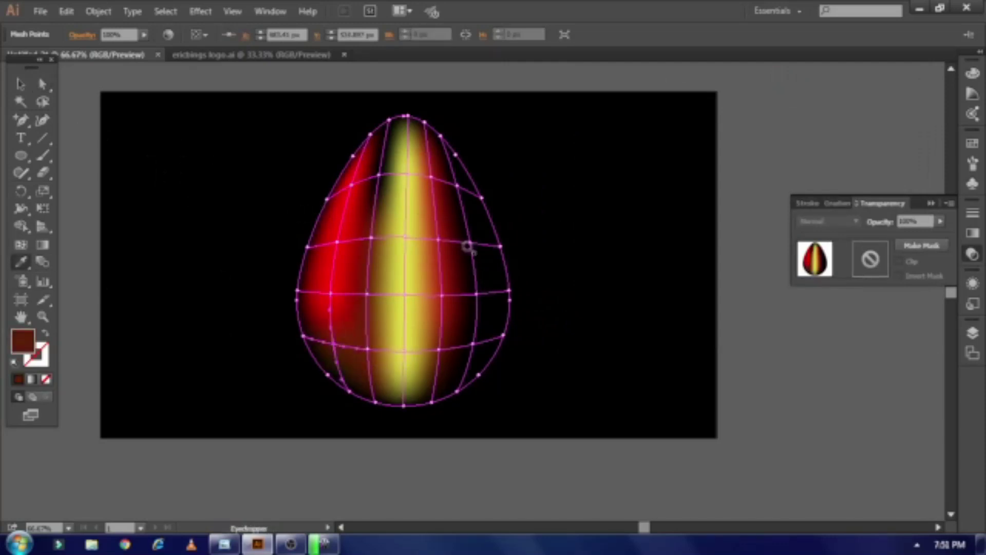
- Colour the lower mesh points of the outer right line with red sampled from the egg's left side
click(44, 83)
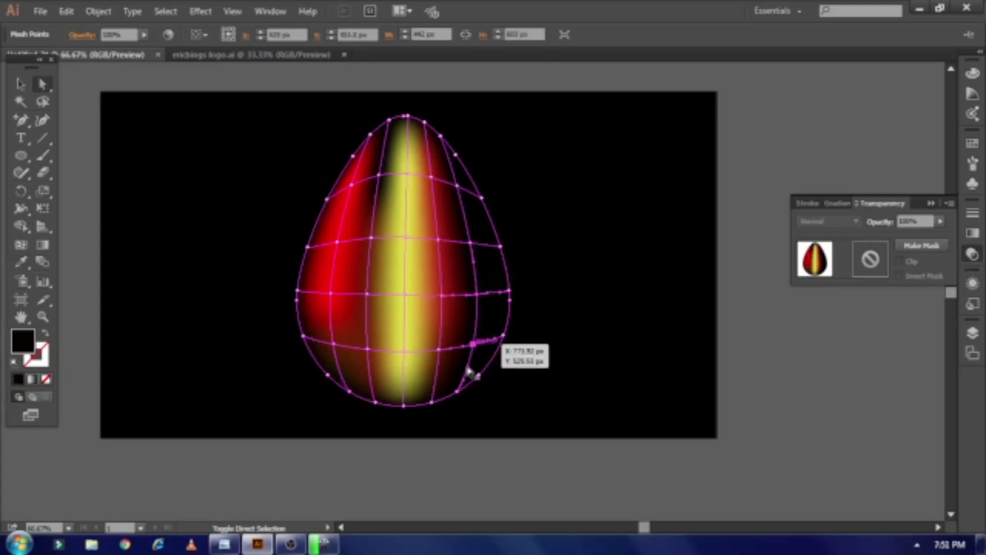
click(458, 392)
key(i)
click(342, 259)
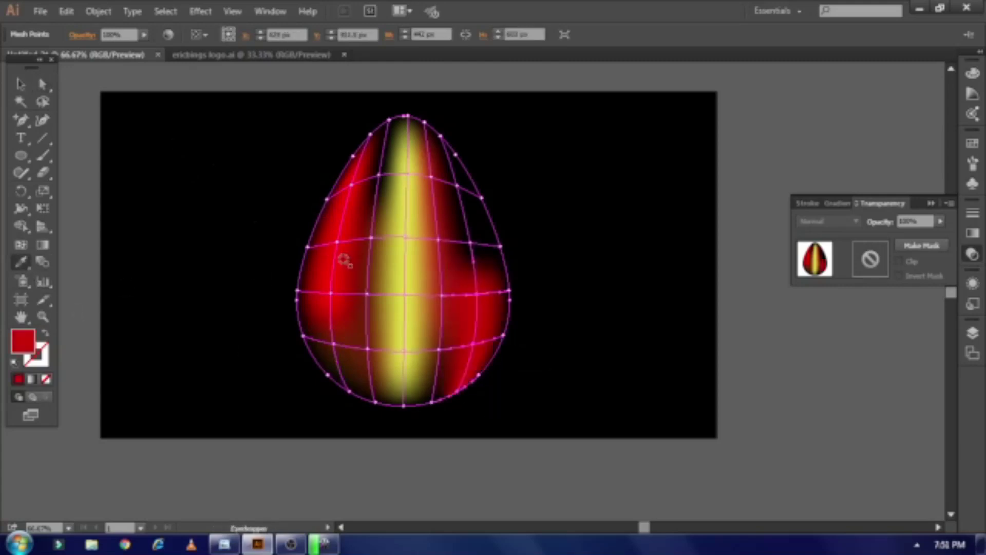
- Colour the two upper interior mesh points of the outer right line with sampled reddish brown and deselect the mesh
click(470, 243)
shift+click(457, 186)
click(21, 262)
click(367, 287)
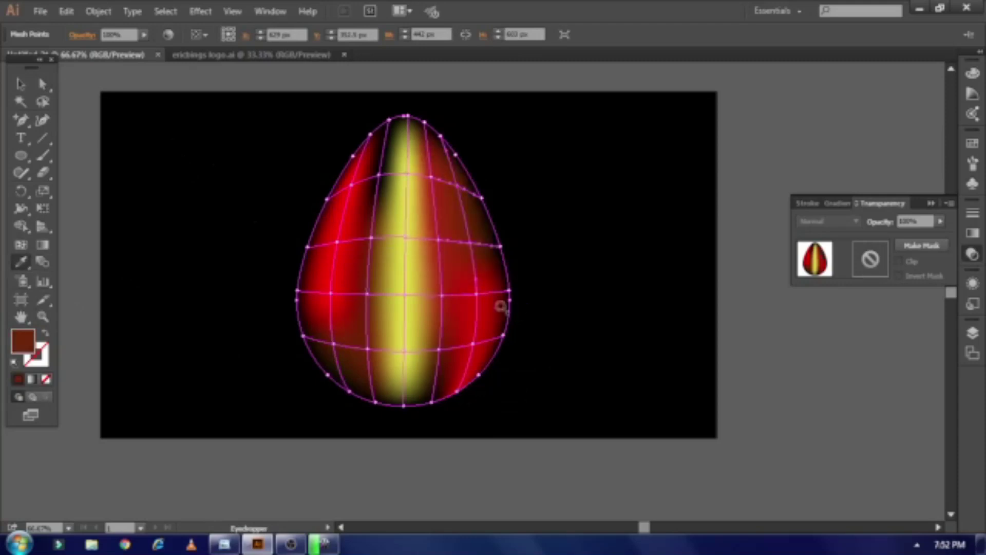
click(21, 85)
click(78, 149)
- Move the mesh points around the centre line to bend the yellow streak into a wave and widen its lower part
key(ctrl+plus)
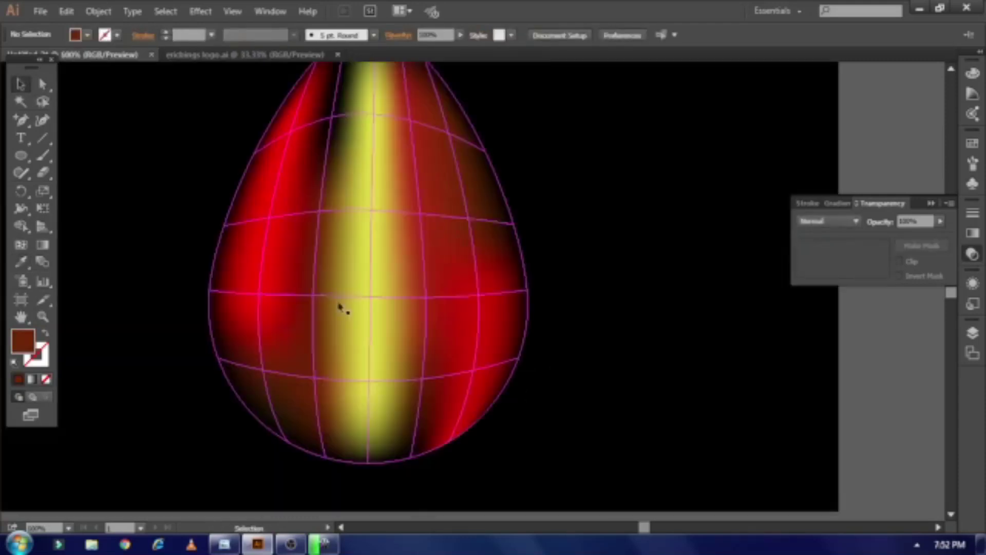
click(43, 85)
drag(314, 296, 336, 296)
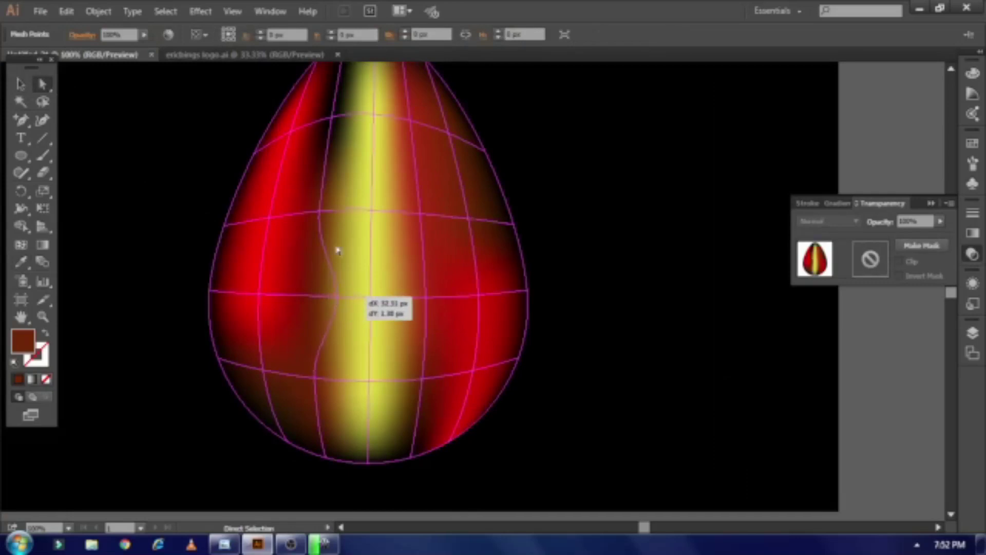
drag(319, 211, 354, 208)
drag(420, 213, 413, 214)
drag(426, 297, 463, 297)
drag(423, 380, 453, 391)
- Reshape the flame's lower right side by moving its bottom, inner and outer-edge mesh points
drag(451, 440, 410, 457)
drag(472, 370, 488, 387)
drag(519, 357, 528, 362)
drag(527, 291, 514, 268)
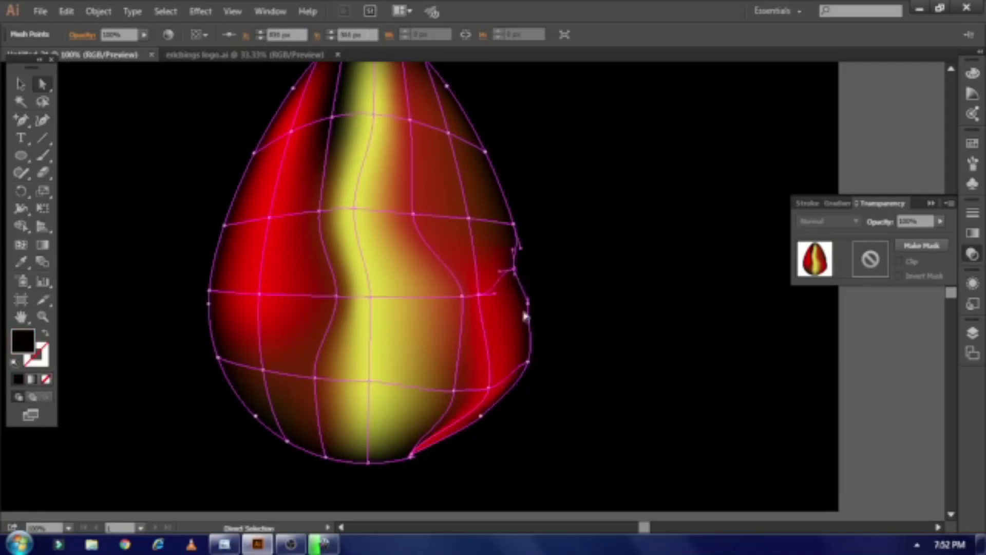
- Reshape the flame's left side by moving one inner mesh point and two outer-edge points inward
scroll(523, 315, up, 3)
drag(260, 381, 283, 375)
drag(210, 378, 231, 393)
scroll(231, 380, up, 2)
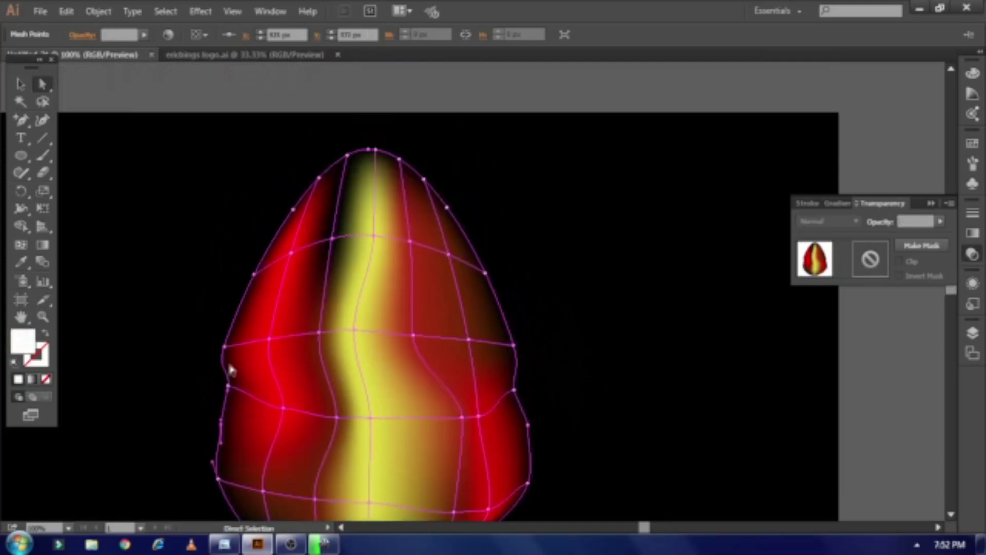
drag(233, 351, 243, 320)
- Reshape the flame's upper part by lowering an inner mesh point on each side and pulling two right-edge points inward
scroll(252, 324, up, 2)
drag(338, 276, 339, 298)
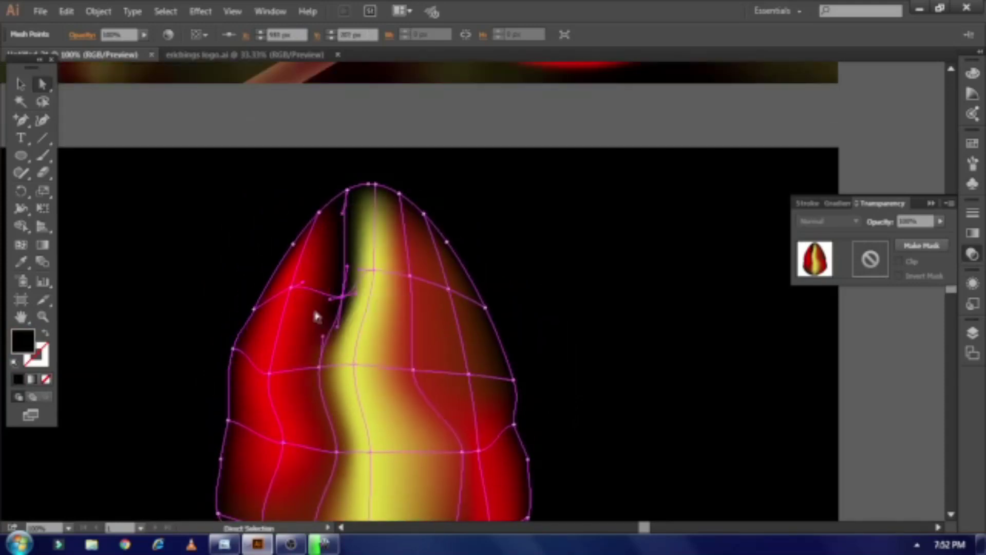
drag(400, 194, 384, 186)
drag(425, 214, 411, 225)
drag(449, 290, 448, 334)
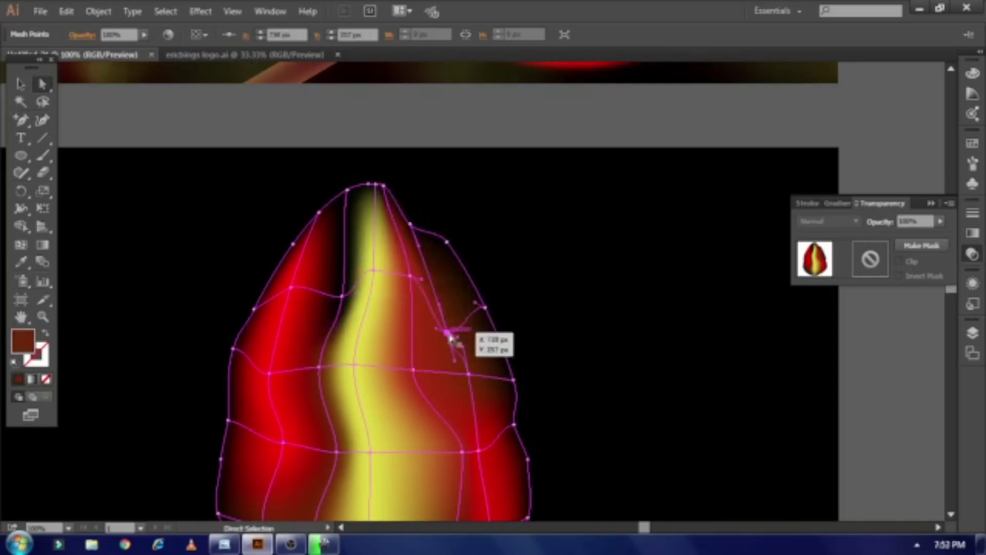
- Reshape the flame's right side by moving two inner mesh points and pulling two outer-edge points inward to form a notch
drag(469, 376, 495, 432)
scroll(477, 405, down, 1)
drag(514, 328, 448, 332)
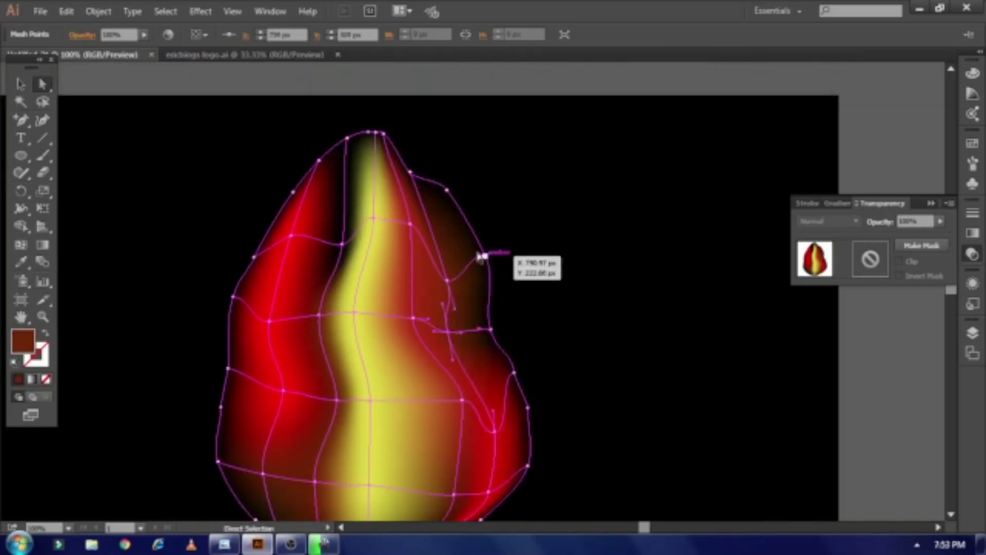
drag(410, 173, 432, 205)
- Pull the flame's top-left edge mesh points up toward the centre line to form a sharp, pointed tip
drag(347, 139, 376, 96)
click(369, 116)
drag(363, 141, 334, 146)
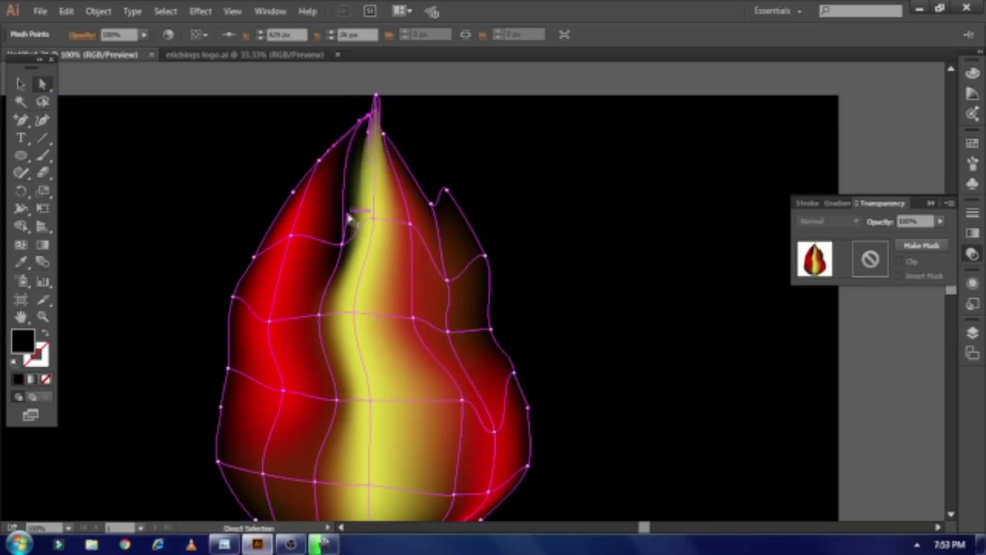
- Narrow the lower yellow streak by moving the mesh points just right of the centre line inward, including the bottom-edge point
scroll(332, 220, down, 3)
click(413, 250)
drag(413, 250, 414, 252)
drag(462, 332, 426, 335)
drag(456, 426, 425, 422)
drag(412, 490, 388, 482)
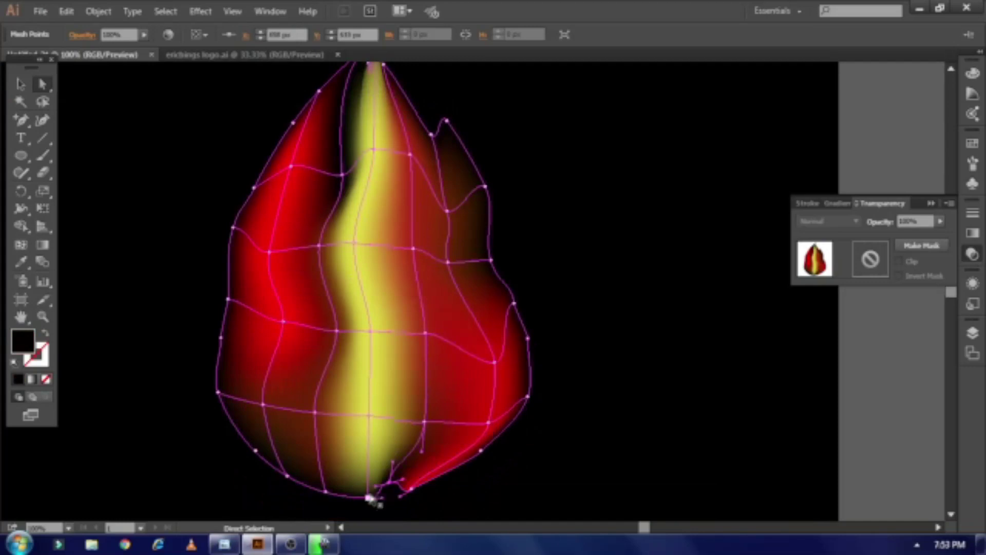
- Taper the yellow streak near the base by moving the adjacent inner mesh points toward the centre and raising the bottom-edge point
drag(325, 492, 328, 474)
drag(315, 413, 335, 401)
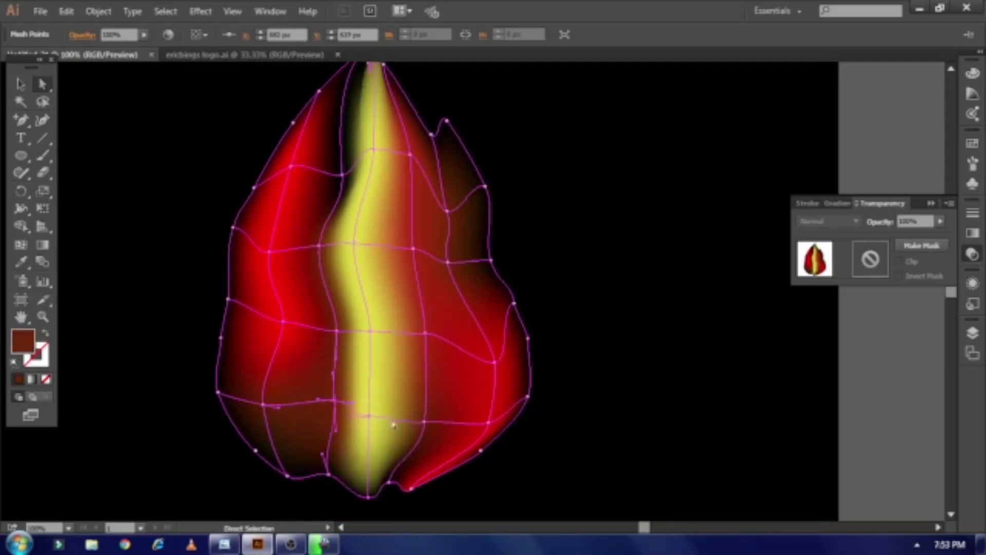
drag(425, 422, 403, 391)
- Reshape the flame's lower left side by pulling its edge and inner mesh points inward and the bottom-edge point toward the centre
drag(233, 428, 253, 404)
drag(256, 451, 264, 439)
drag(330, 476, 344, 498)
scroll(351, 497, down, 1)
drag(345, 447, 399, 458)
drag(354, 426, 338, 412)
drag(335, 349, 322, 345)
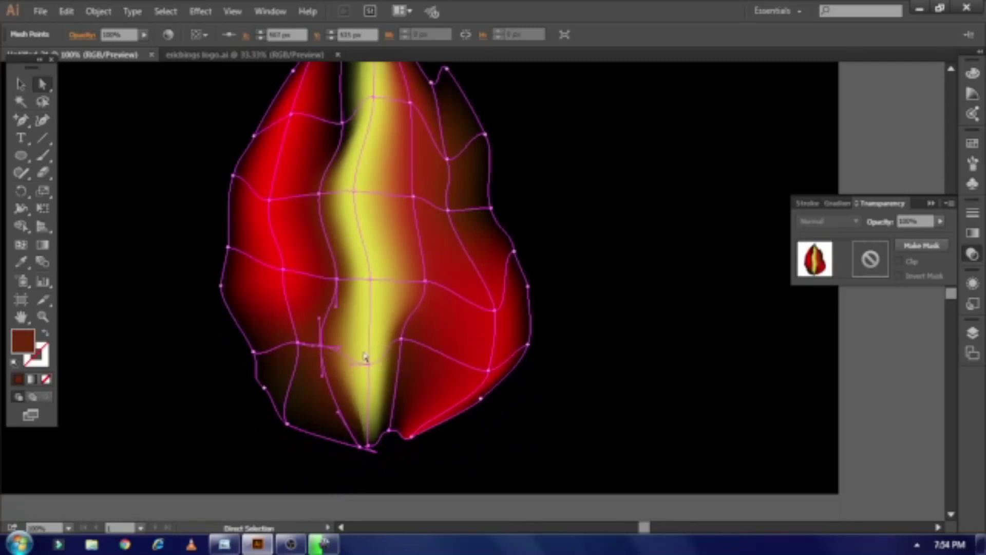
- Pull two mesh points on the flame's middle left edge slightly inward and deselect the mesh
drag(229, 247, 241, 252)
drag(221, 286, 235, 291)
click(246, 295)
click(137, 281)
scroll(138, 281, up, 3)
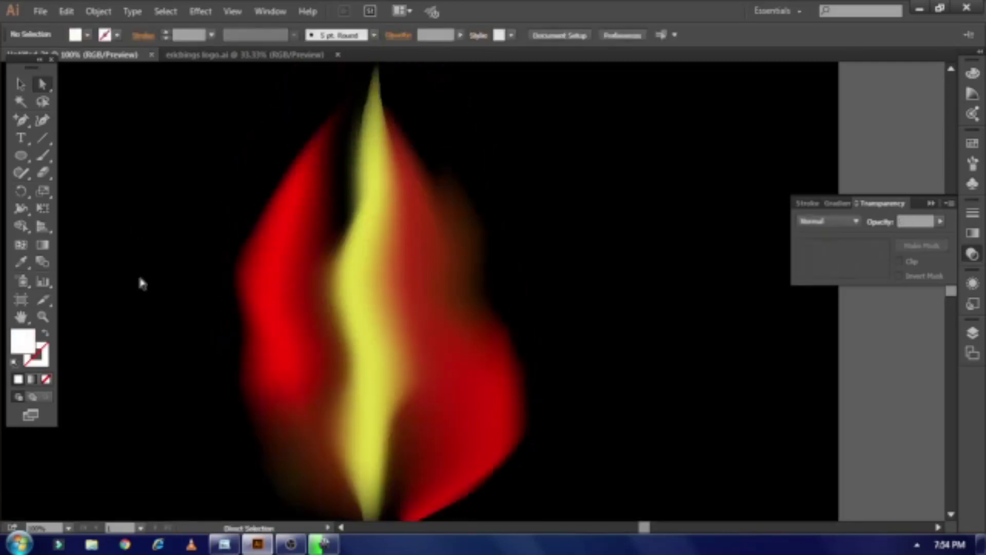
click(490, 442)
click(217, 202)
key(ctrl+minus)
drag(404, 341, 381, 352)
key(ctrl+z)
click(22, 90)
click(79, 170)
- Draw a closed S-shaped sliver about 87 px wide and 444 px high along the left of the yellow streak with the Pen tool
click(28, 133)
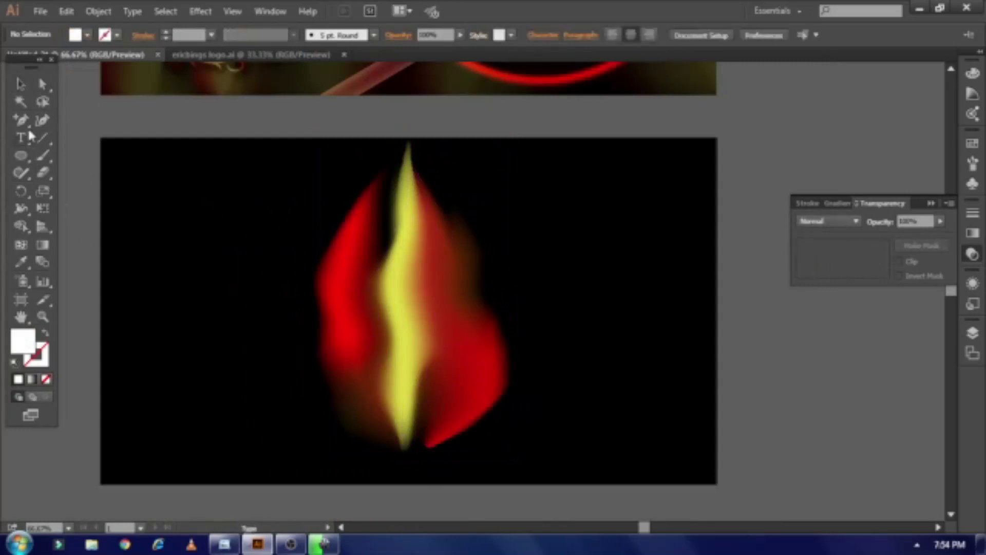
click(21, 120)
click(386, 461)
drag(356, 384, 363, 347)
drag(387, 317, 390, 296)
drag(366, 249, 357, 241)
drag(397, 293, 394, 327)
drag(380, 373, 365, 425)
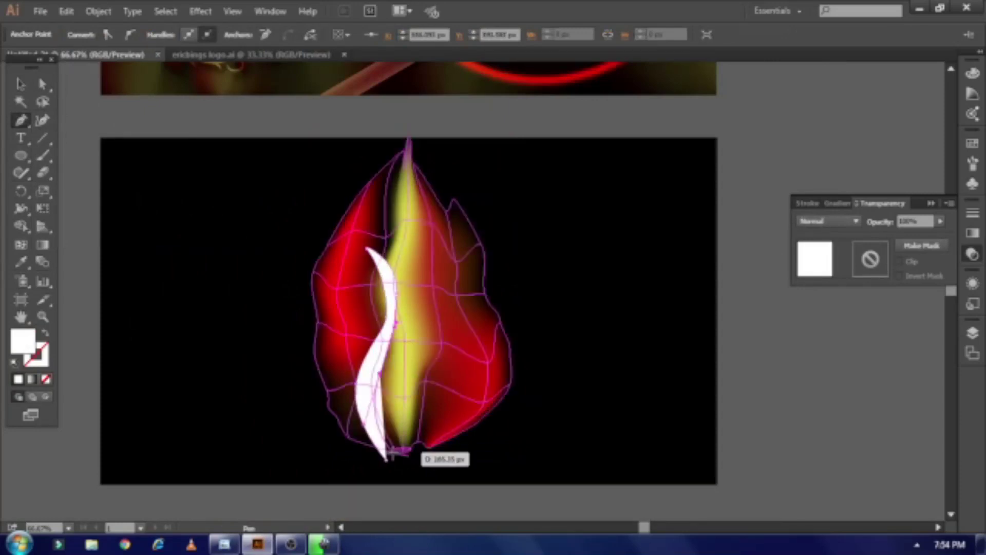
click(387, 460)
- Fill the sliver with black sampled from the background and set its blending mode to Screen
click(21, 262)
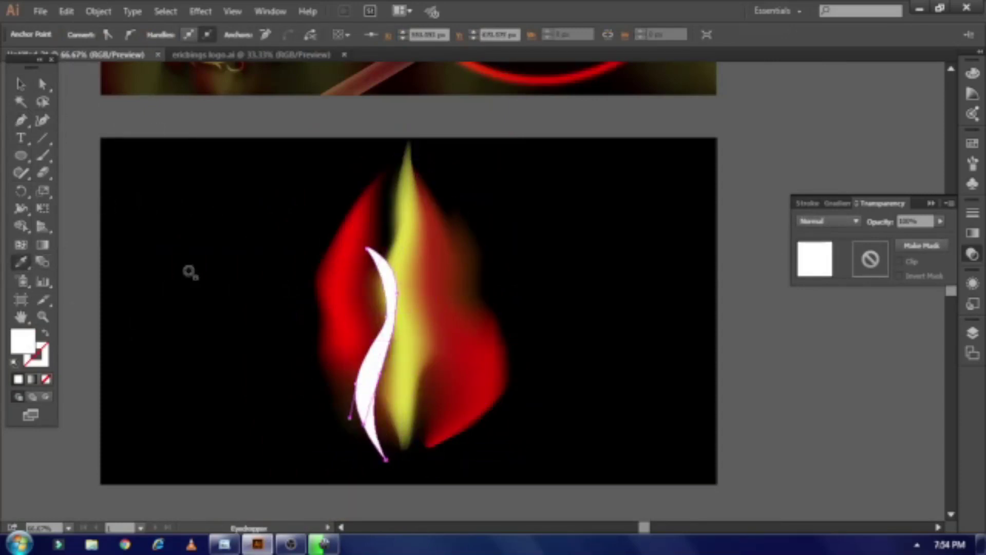
click(165, 267)
click(20, 84)
click(857, 222)
click(828, 315)
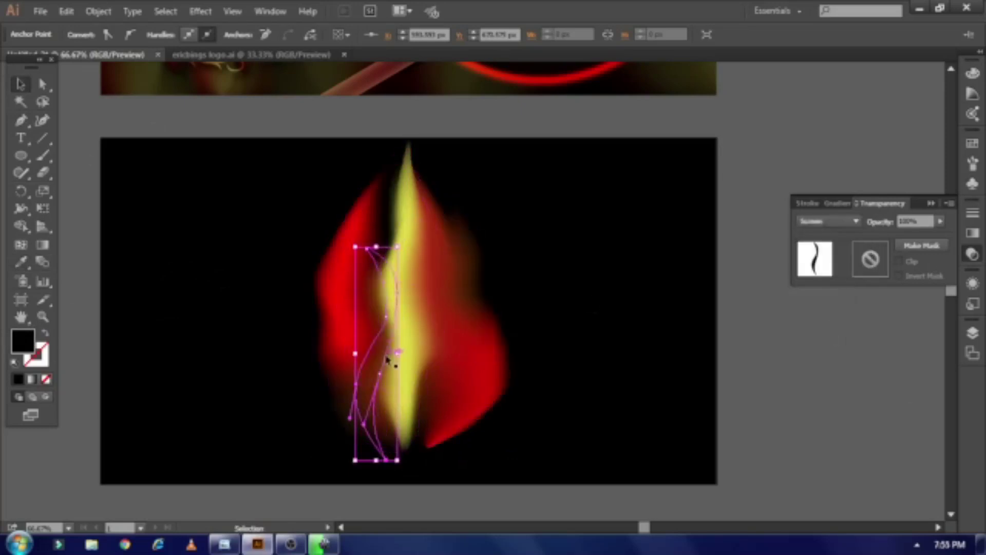
- Convert the sliver into a gradient mesh with Flat appearance and a reduced number of rows and columns
click(98, 11)
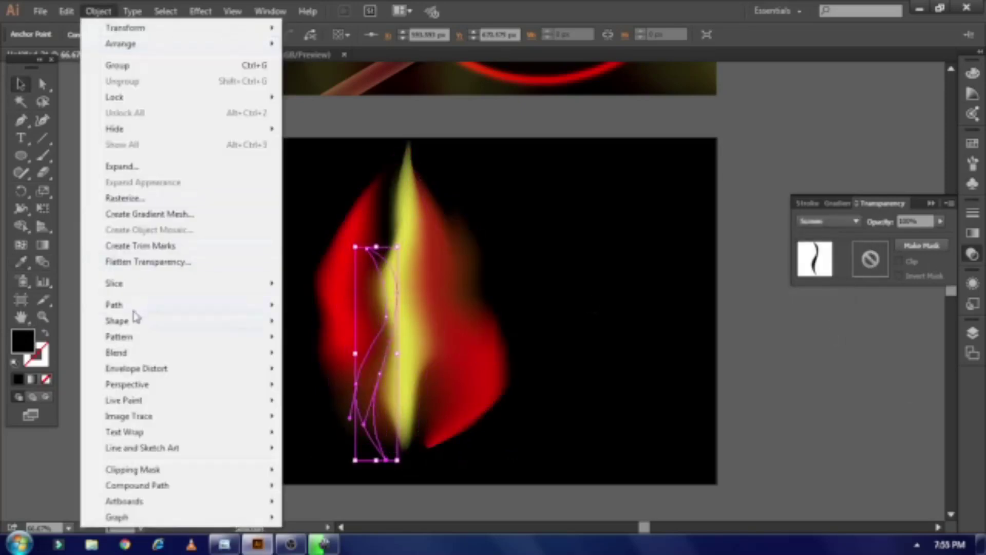
click(152, 214)
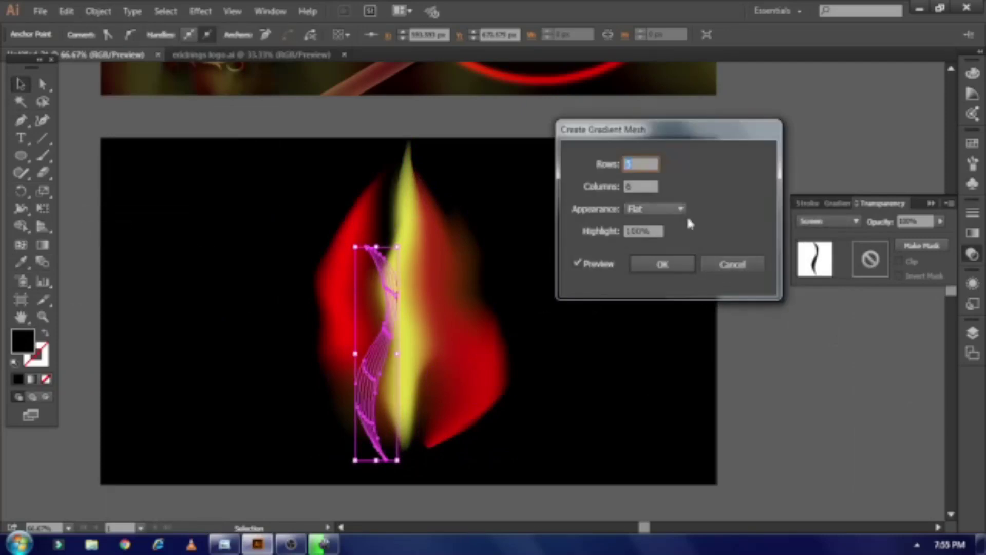
key(Down)
key(Down)
key(Down)
drag(647, 164, 602, 167)
key(Down)
click(663, 265)
- Move the sliver mesh off the flame onto the empty black area to its right
key(ctrl+equal)
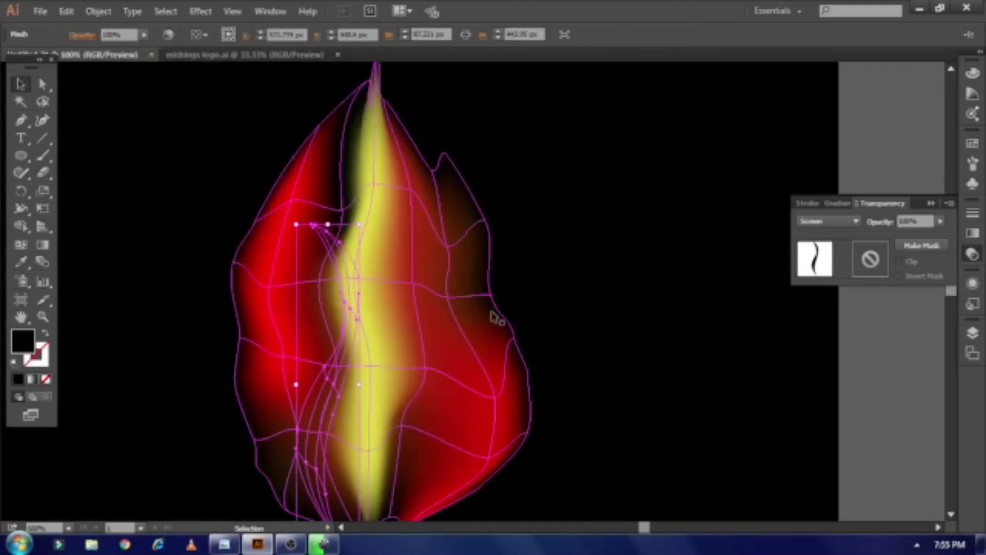
scroll(492, 311, down, 3)
drag(315, 372, 643, 352)
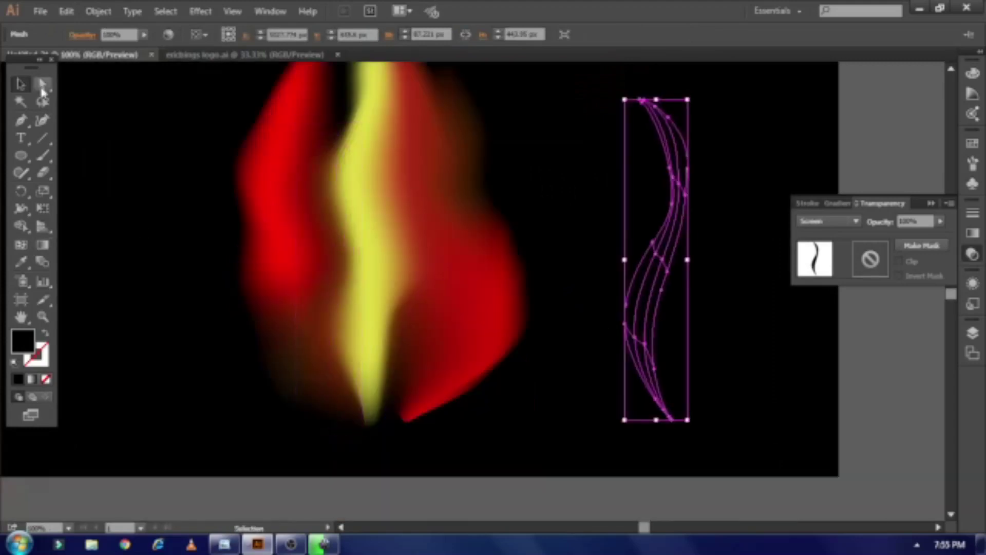
- Colour the mesh points along the sliver's inner line with yellow sampled from the flame's centre streak
click(42, 91)
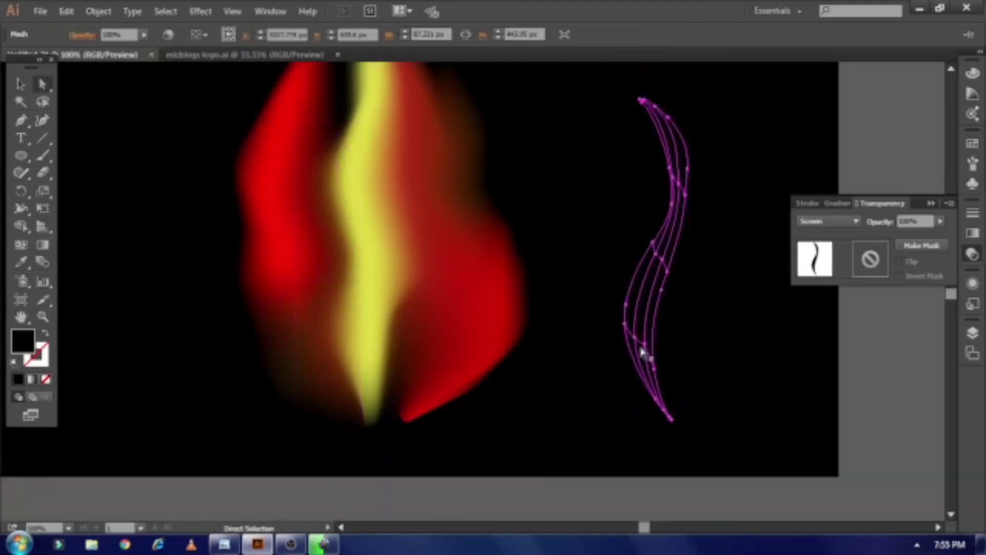
shift+click(662, 261)
shift+click(678, 185)
click(21, 262)
click(357, 263)
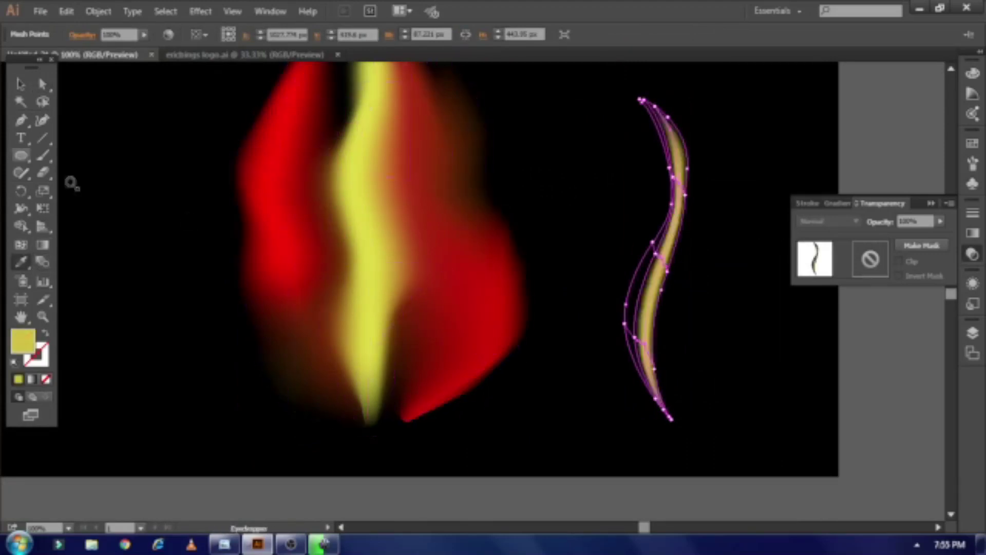
- Colour the two inner mesh points on the sliver's lower left side with dark red sampled from the flame
click(22, 87)
click(658, 260)
shift+click(636, 339)
click(636, 339)
click(43, 88)
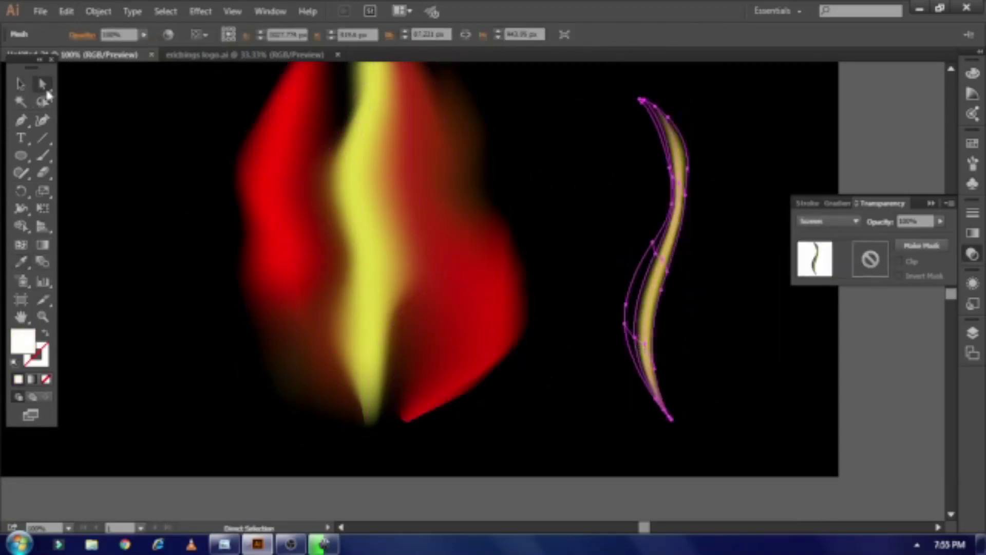
click(636, 339)
shift+click(656, 253)
click(28, 264)
click(433, 267)
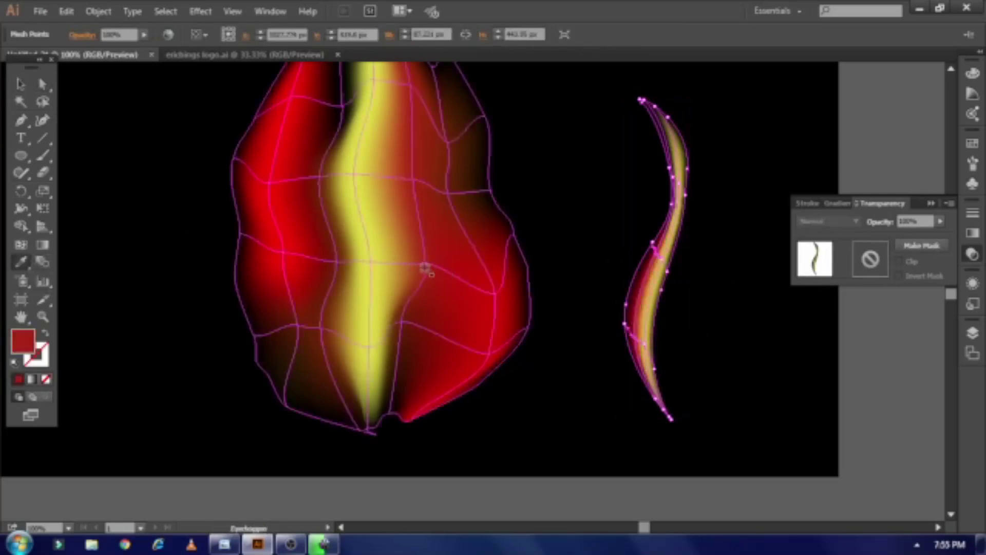
- Move the coloured sliver back onto the flame, left of the yellow streak, and enlarge it slightly
double_click(22, 89)
click(566, 383)
click(187, 298)
drag(644, 360, 322, 357)
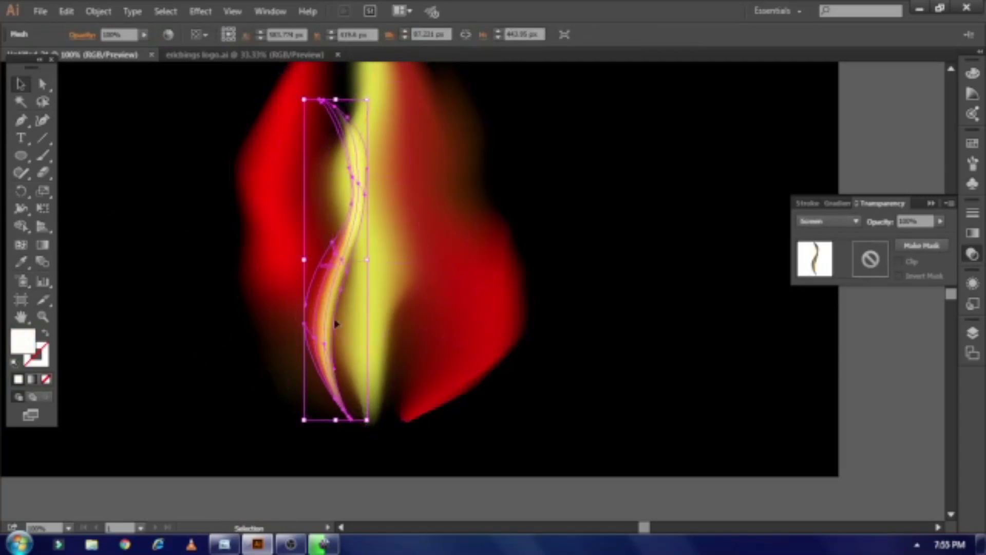
drag(304, 99, 299, 71)
scroll(192, 215, up, 1)
mouse_move(324, 314)
mouse_down()
mouse_move(277, 306)
mouse_move(311, 323)
mouse_up()
click(111, 264)
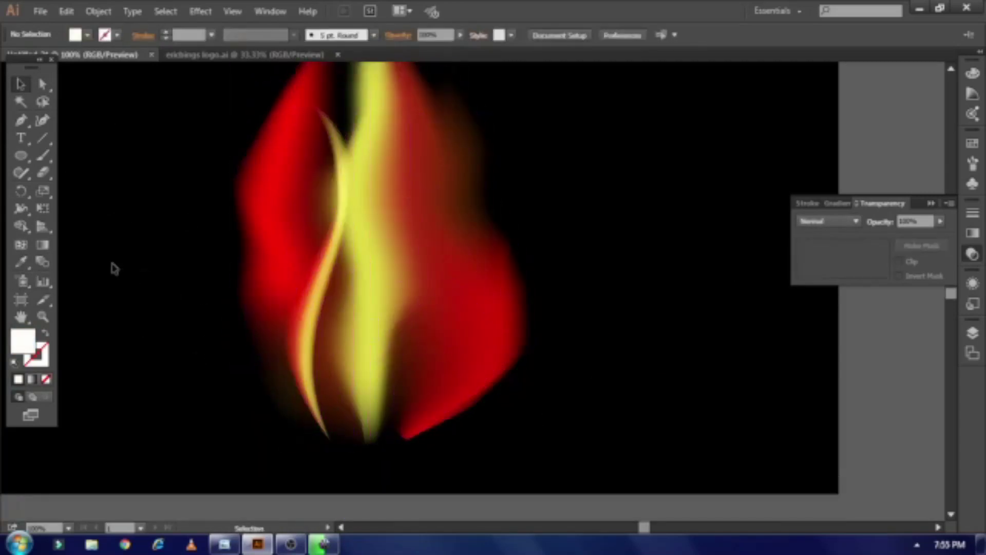
- Duplicate the sliver and arrange the two side by side over the yellow streak, with the copy slightly higher on the right
drag(305, 395, 382, 372)
click(149, 279)
scroll(150, 280, up, 1)
shift+drag(431, 465, 377, 150)
click(539, 296)
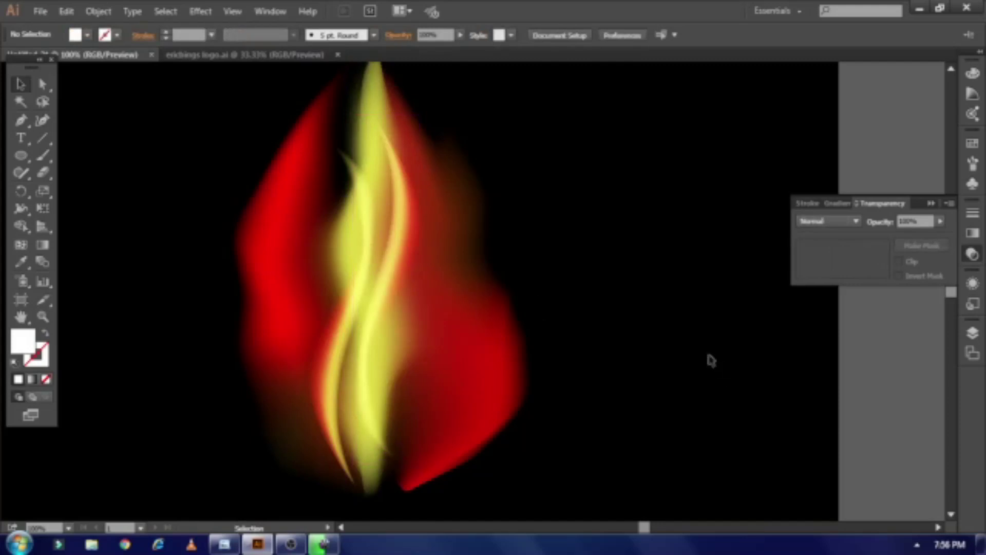
- Tilt the right-hand sliver so its lower end swings left to meet the first sliver
click(409, 465)
drag(421, 475, 389, 477)
click(578, 450)
- Duplicate the left sliver over the red area to its left and reflect the copy
key(ctrl+minus)
key(ctrl+minus)
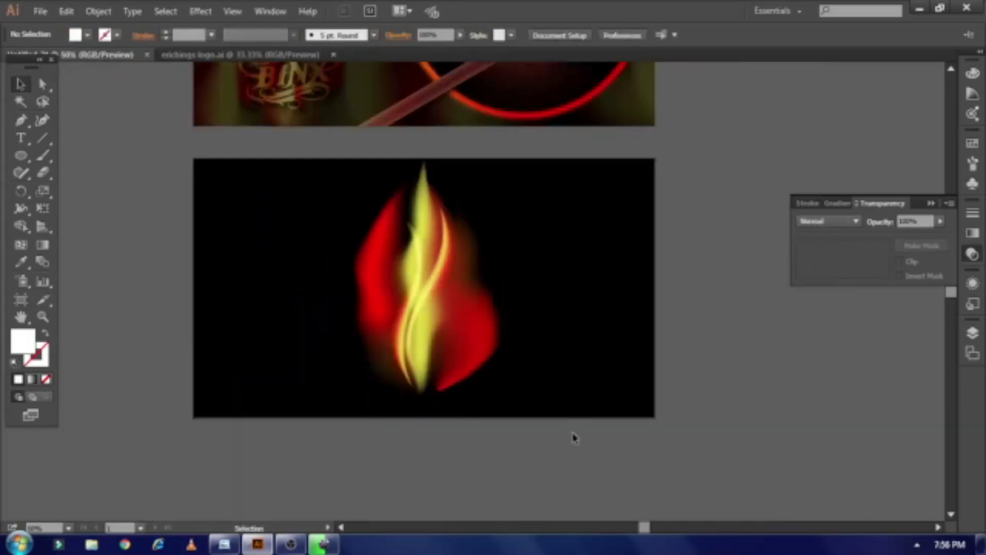
alt+drag(413, 290, 392, 285)
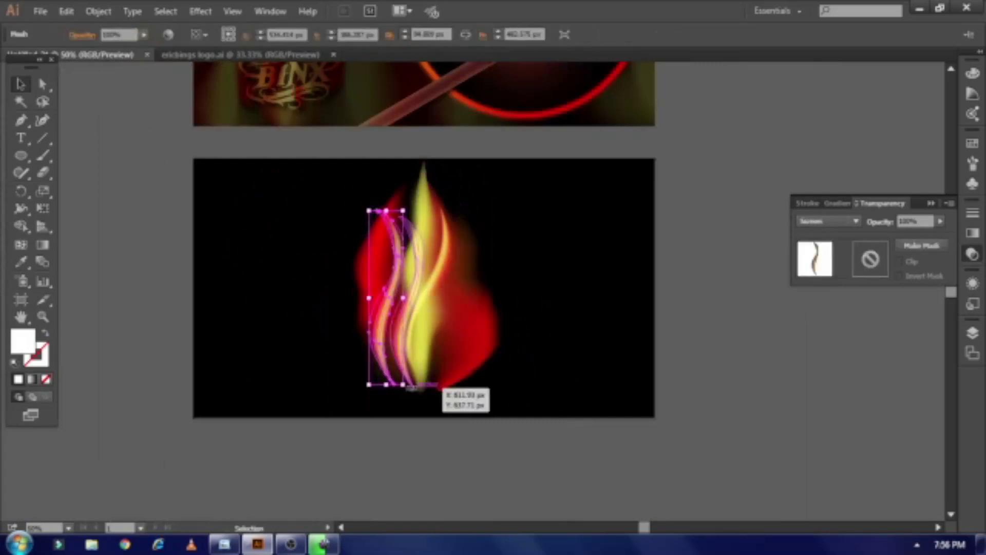
right_click(412, 389)
mouse_move(451, 457)
click(640, 386)
click(509, 356)
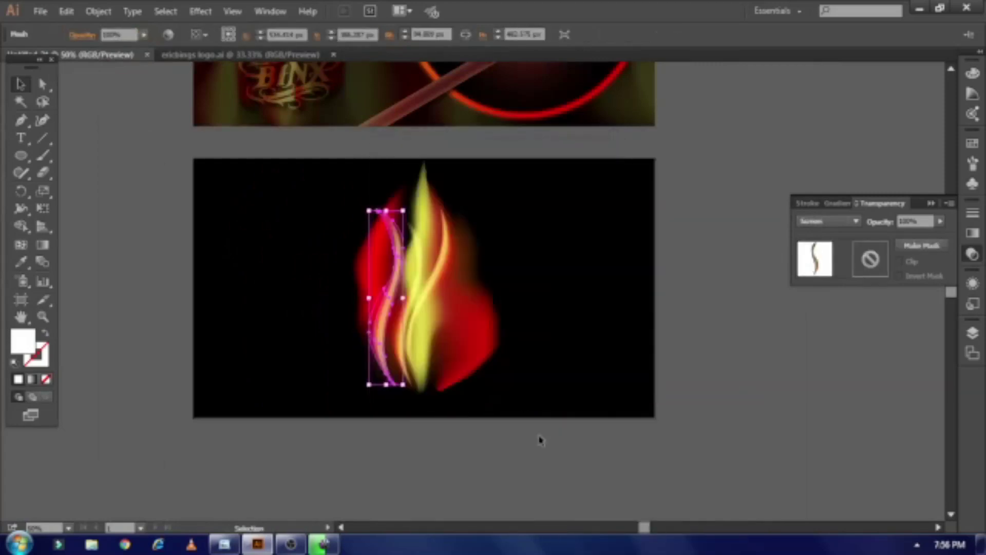
- Shrink the mirrored copy to about 314 px high and position it to branch left from the other slivers
drag(410, 391, 429, 386)
drag(403, 332, 435, 323)
shift+drag(417, 201, 406, 236)
drag(423, 337, 404, 312)
click(423, 455)
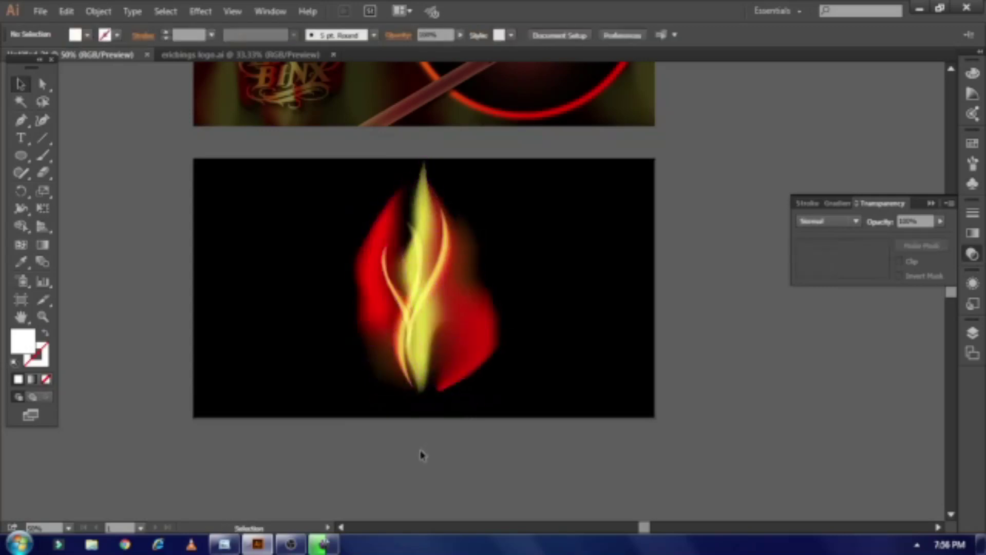
- Nudge the small mirrored sliver into place against the others and set its opacity to 70%
click(410, 341)
drag(421, 353, 413, 356)
click(397, 400)
click(403, 293)
click(743, 354)
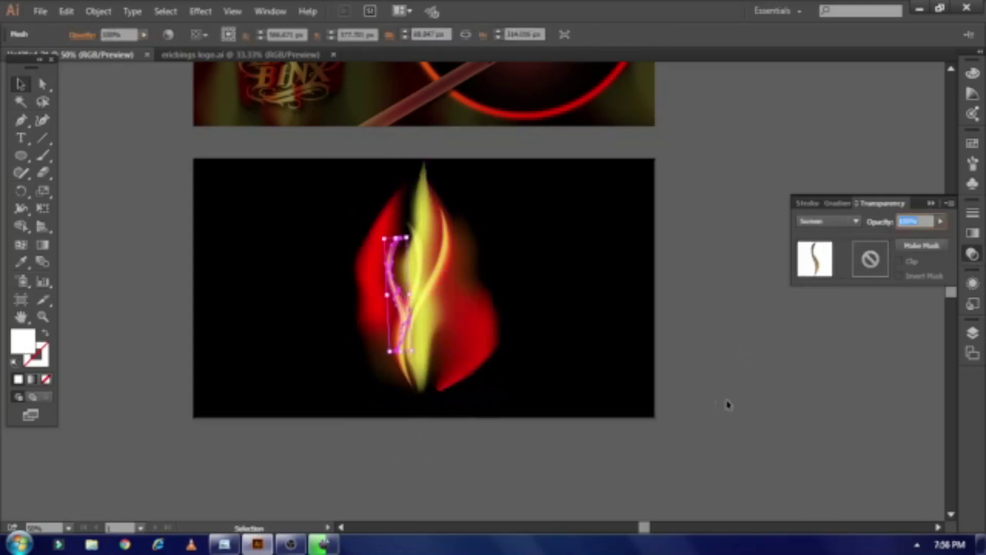
click(727, 401)
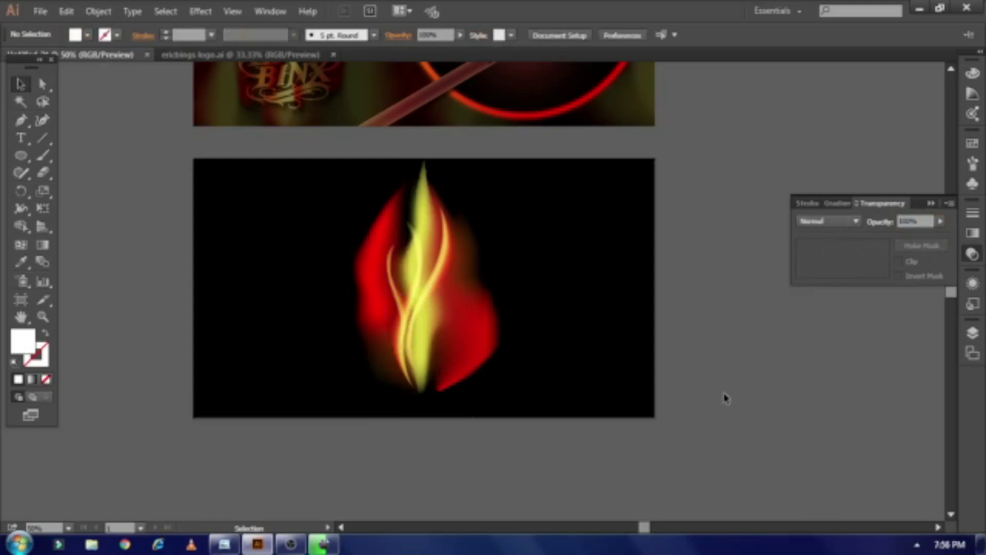
- Smooth the large flame mesh's lower right side by moving two inner mesh points inward and adjusting the outer-edge points
scroll(722, 395, up, 5)
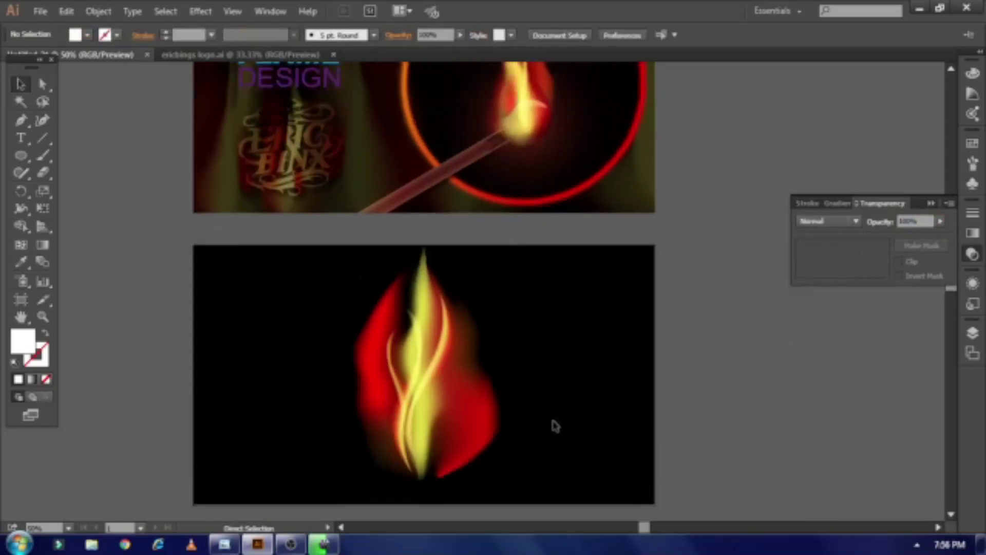
key(ctrl+plus)
key(ctrl+plus)
scroll(569, 319, down, 4)
click(531, 335)
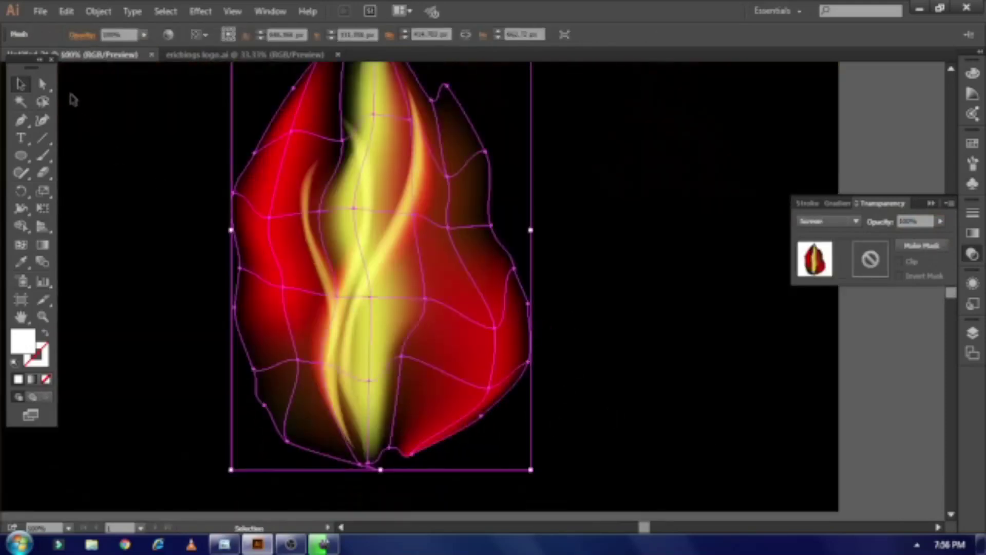
click(42, 84)
drag(489, 388, 456, 377)
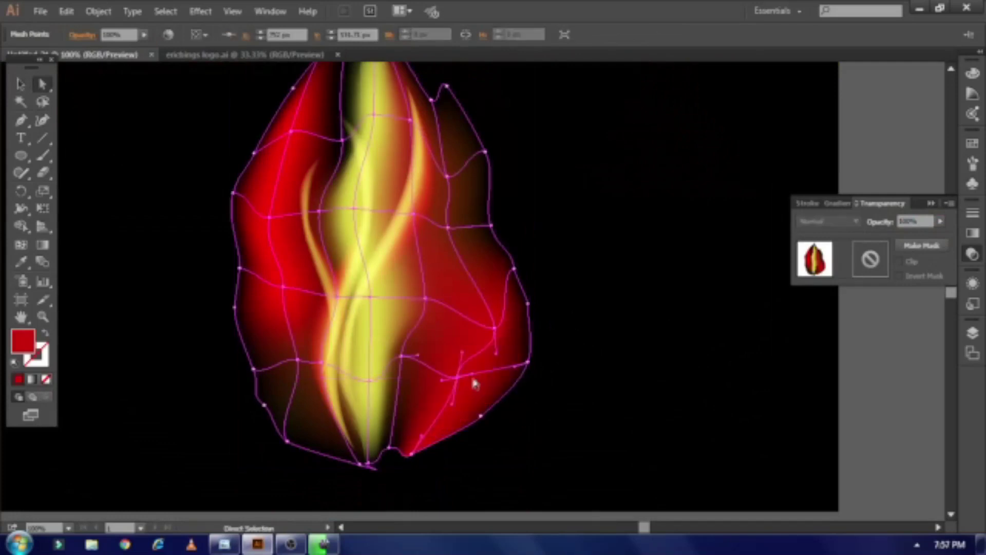
drag(494, 328, 475, 322)
drag(529, 361, 517, 365)
drag(528, 304, 528, 307)
drag(491, 225, 489, 205)
- Reshape the notch on the flame's upper right by raising its peak and repositioning the neighbouring edge point
scroll(515, 229, up, 3)
click(431, 152)
scroll(435, 159, up, 2)
drag(440, 165, 435, 105)
click(447, 173)
drag(462, 195, 473, 236)
click(501, 231)
- Pull two mesh points on the flame's upper left edge inward and deselect the mesh
drag(254, 239, 268, 245)
drag(233, 279, 251, 335)
scroll(244, 297, down, 4)
click(319, 280)
click(547, 336)
- Move the small mirrored sliver down and to the right so it overlaps the base of the yellow streak
click(329, 319)
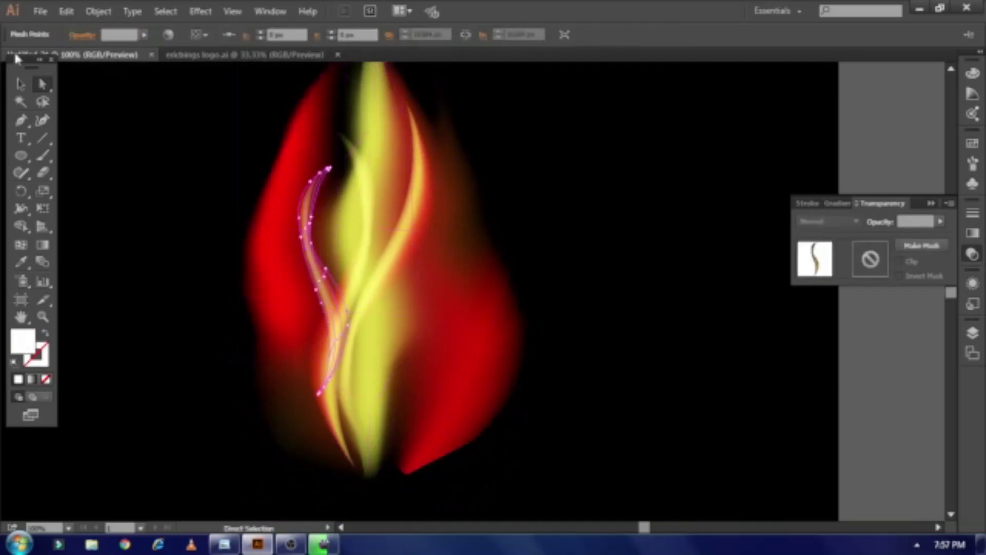
click(20, 84)
drag(319, 278, 349, 333)
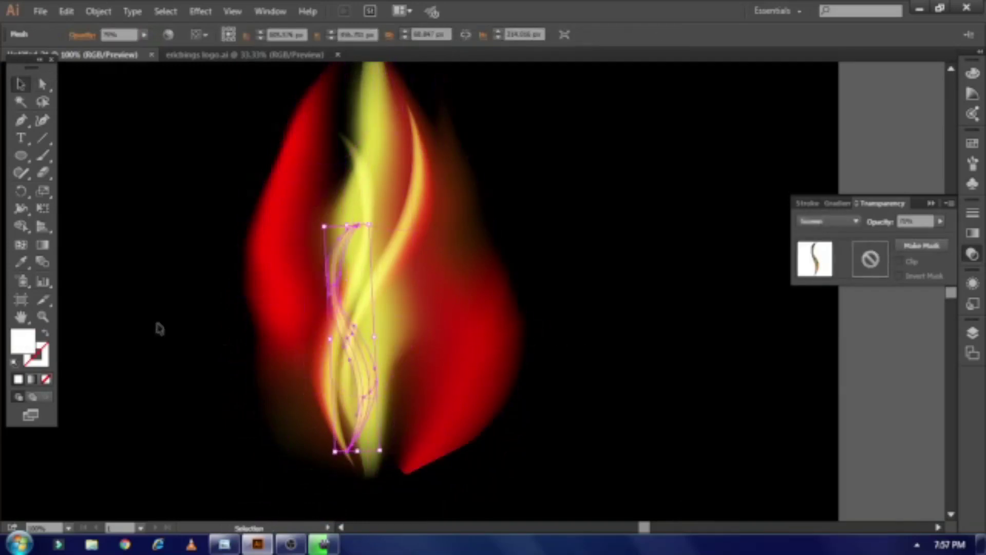
click(131, 285)
- Shrink the tall right-hand sliver and move it slightly down and to the right over the streak
click(417, 194)
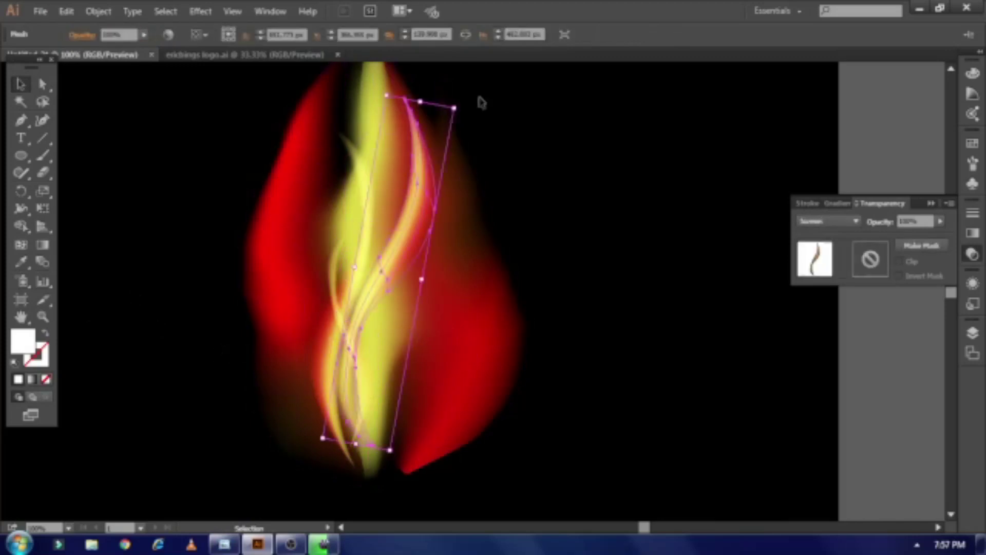
drag(454, 109, 423, 186)
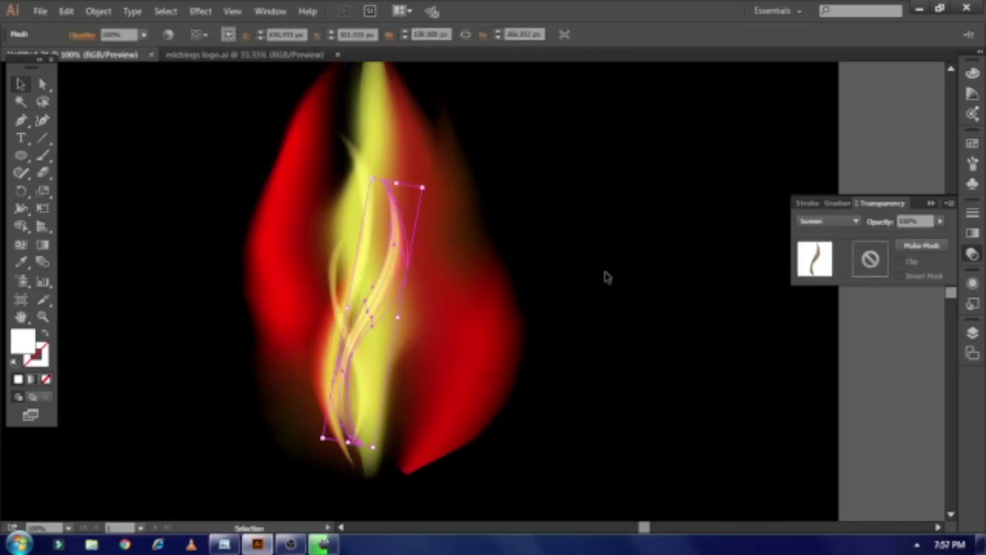
click(606, 278)
drag(383, 284, 404, 308)
click(458, 421)
- Lower the edge mesh point at the flame's base just right of the centre line and deselect the mesh
scroll(458, 421, down, 3)
click(41, 87)
drag(390, 378, 384, 400)
click(148, 286)
scroll(249, 294, up, 2)
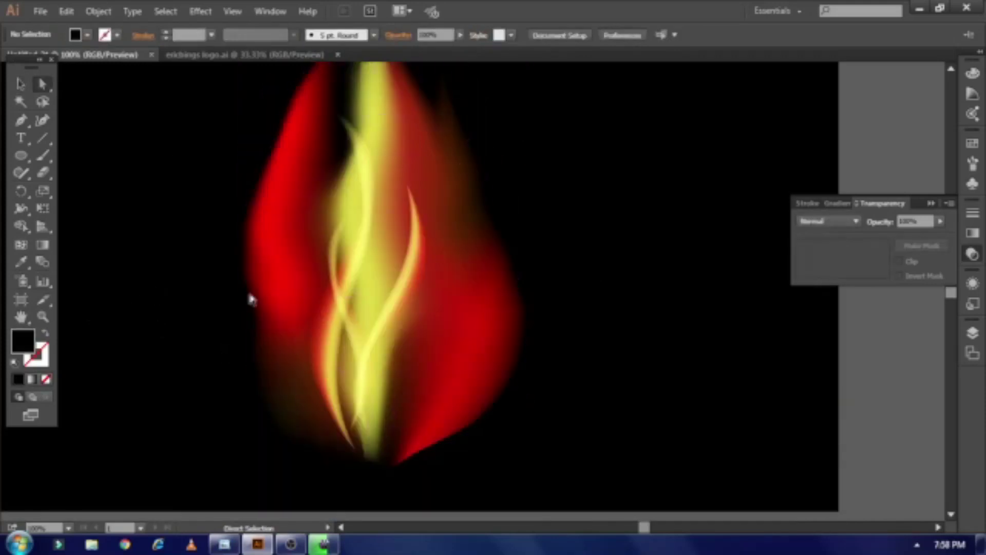
- Pull the mesh points along the flame's lower right edge inward to slim that side, and deselect the mesh
click(510, 314)
drag(528, 308, 517, 302)
drag(481, 417, 467, 424)
drag(508, 362, 503, 377)
drag(517, 304, 509, 318)
click(579, 334)
- Recolour three inner mesh points on the flame's right side with the red sampled from its left side, and deselect the mesh
click(451, 294)
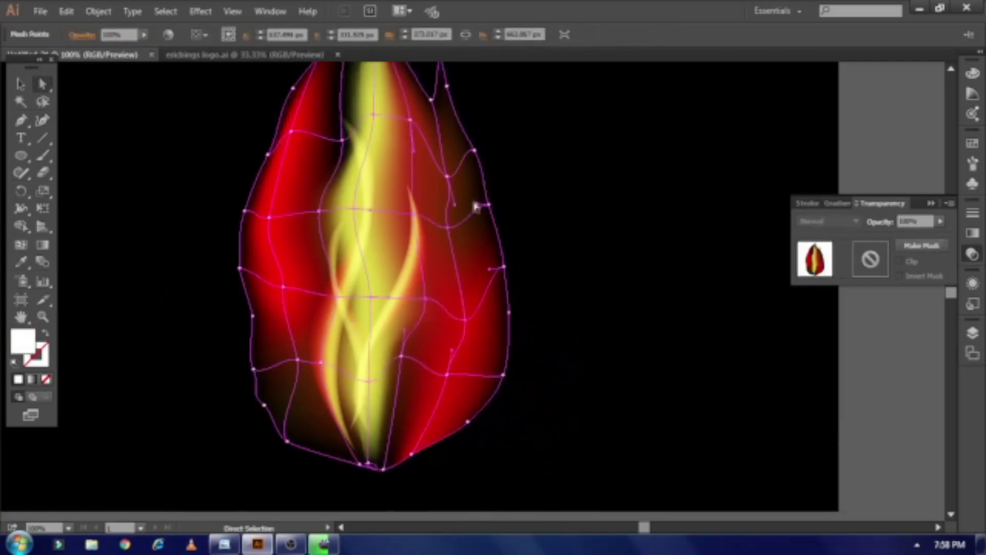
click(447, 177)
shift+click(447, 227)
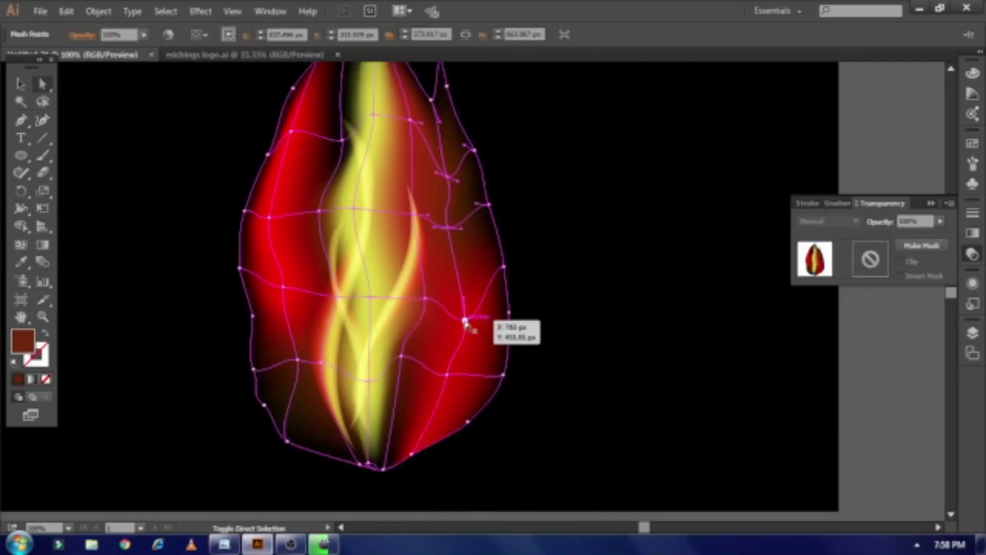
click(465, 321)
click(290, 272)
scroll(148, 99, up, 3)
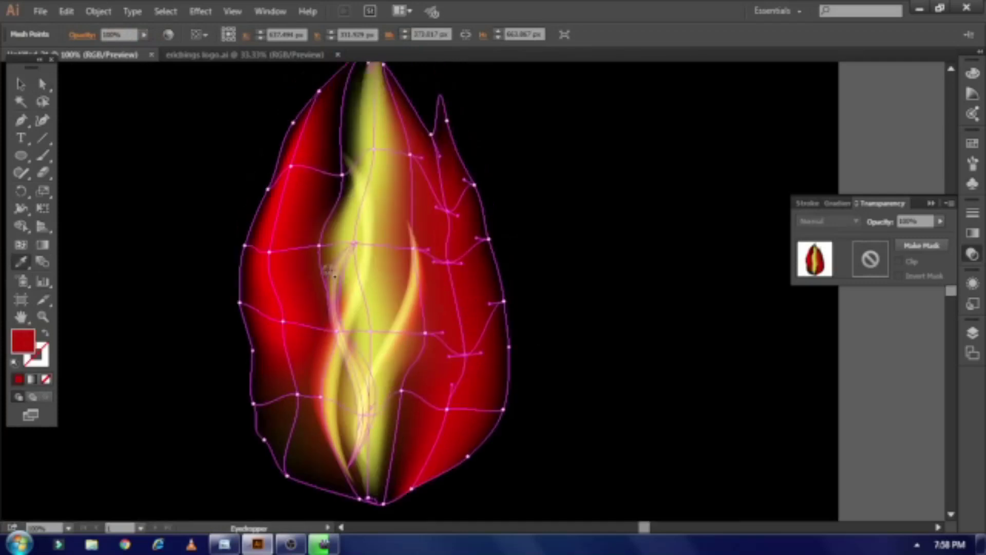
click(22, 86)
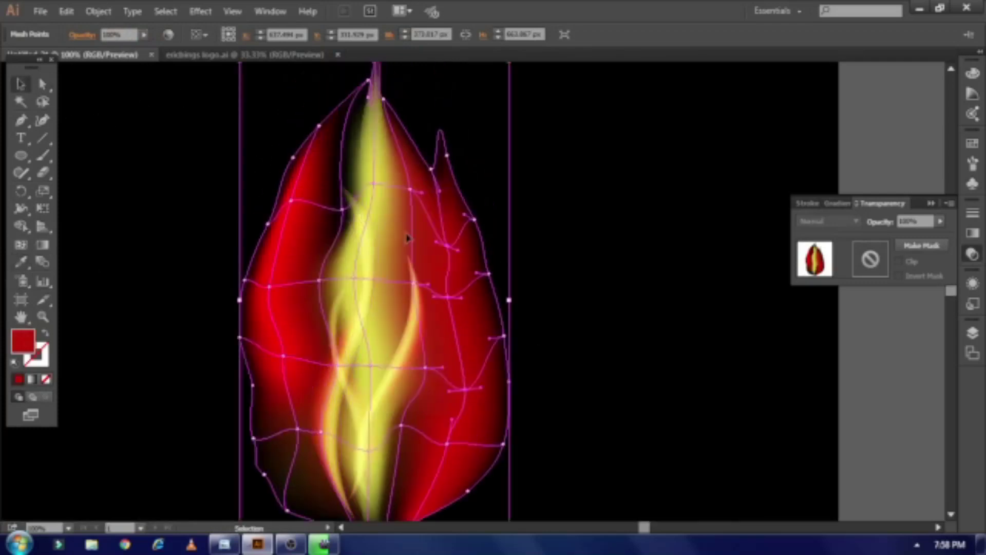
click(464, 149)
- Recolour the upper two of the right-side inner mesh points with a darker red sampled from the flame, and deselect the mesh
click(47, 86)
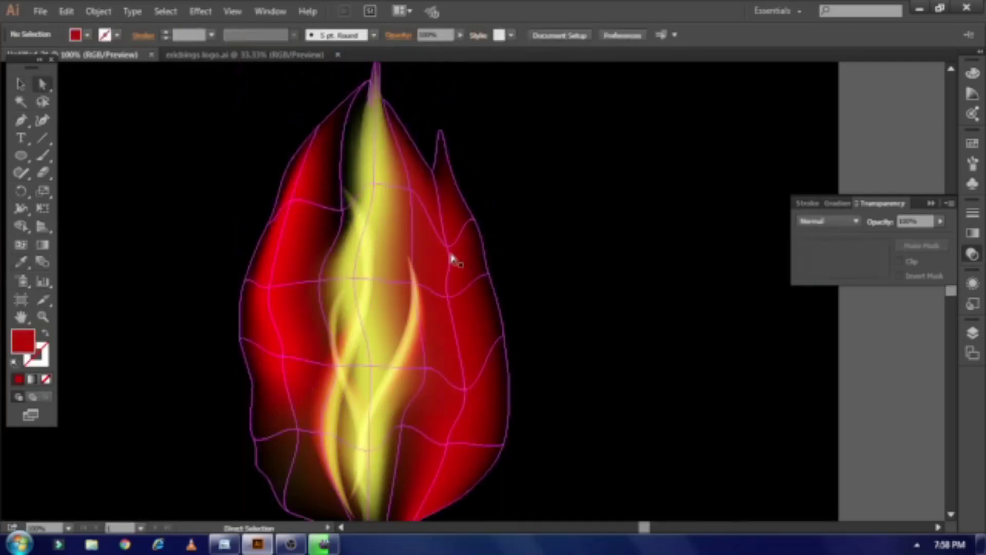
click(448, 247)
shift+click(448, 297)
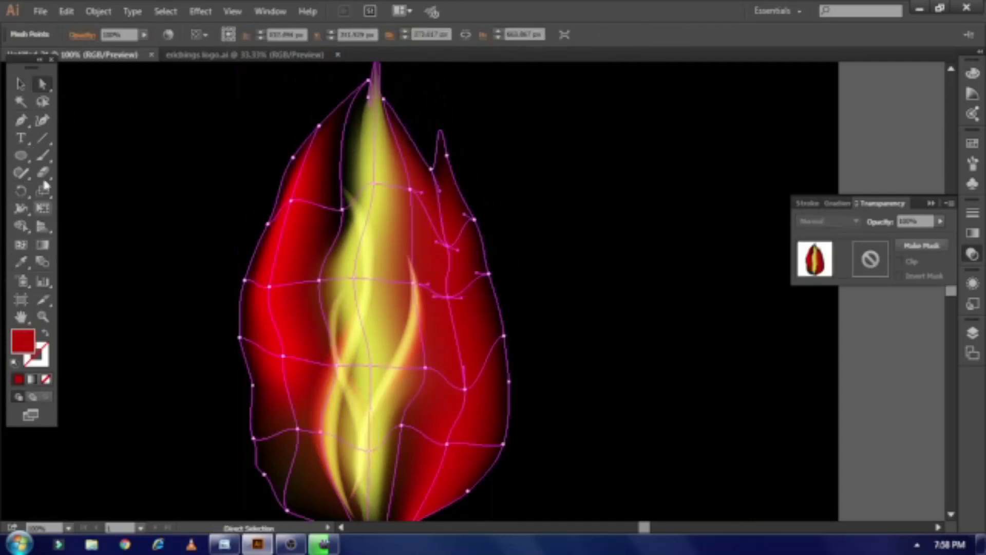
click(396, 242)
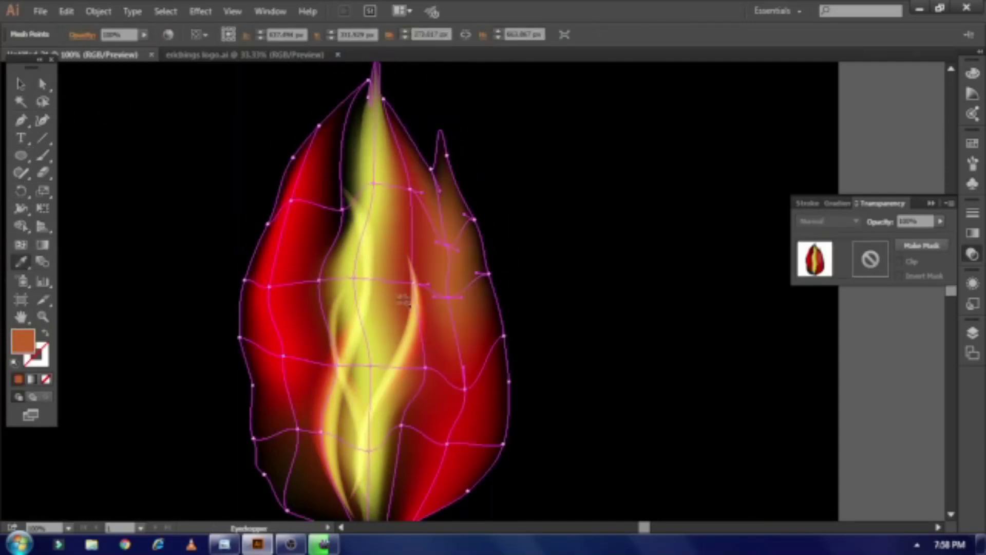
click(417, 252)
click(310, 326)
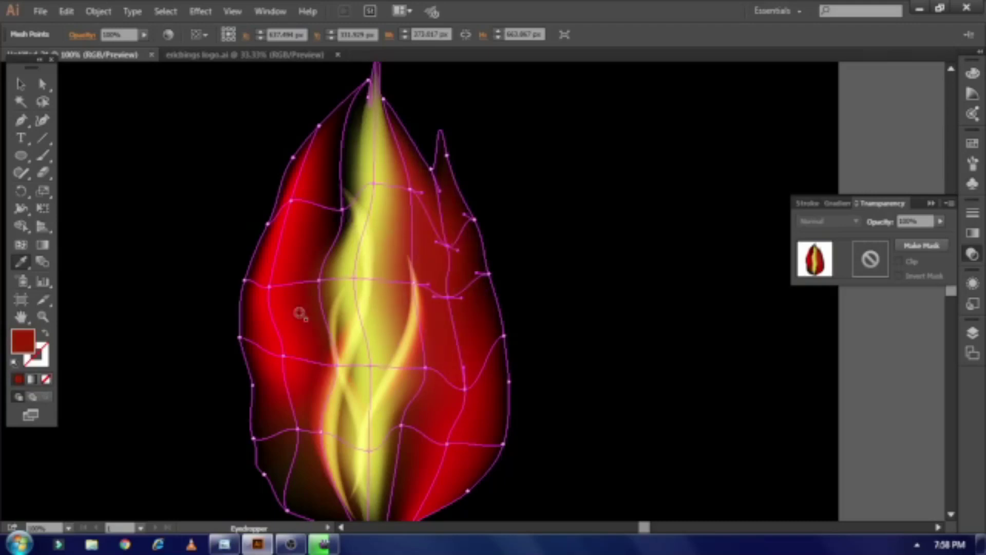
click(21, 83)
click(128, 174)
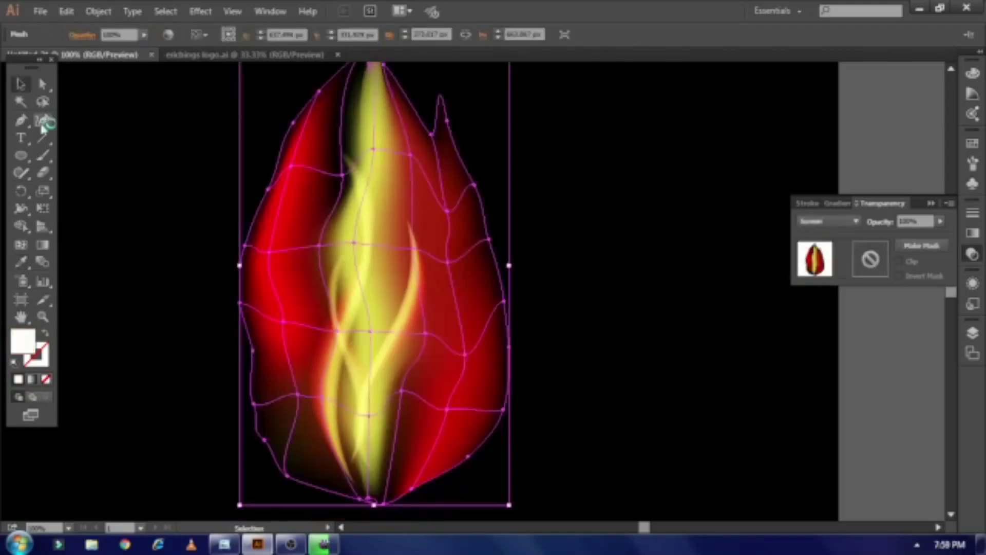
- Move the two upper inner mesh points on the flame's left side slightly inward
click(43, 85)
drag(291, 166, 308, 176)
mouse_move(269, 252)
mouse_down()
mouse_move(281, 255)
mouse_move(278, 247)
mouse_up()
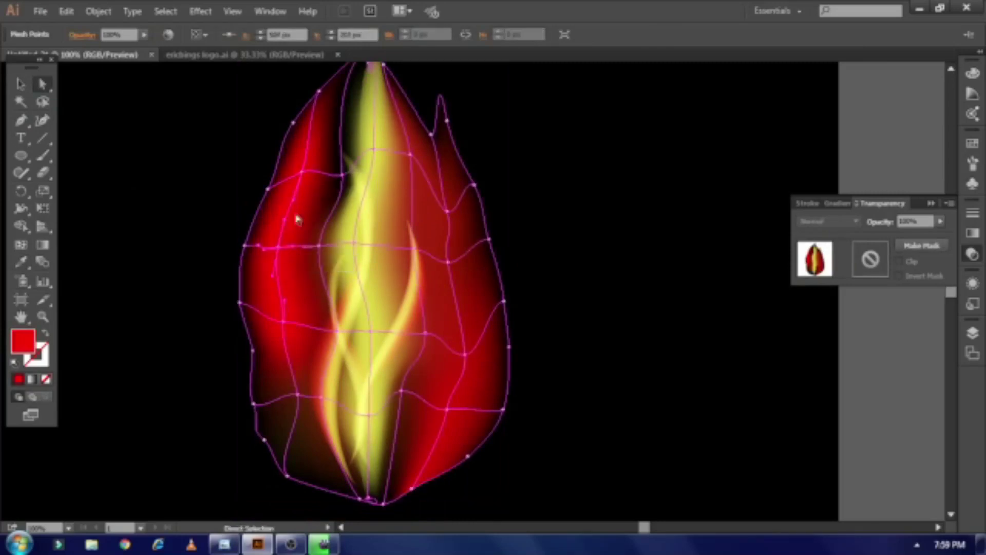
- Recolour the two upper left inner mesh points with the dark red sampled from the flame's right side, and deselect the mesh
shift+click(302, 173)
click(427, 223)
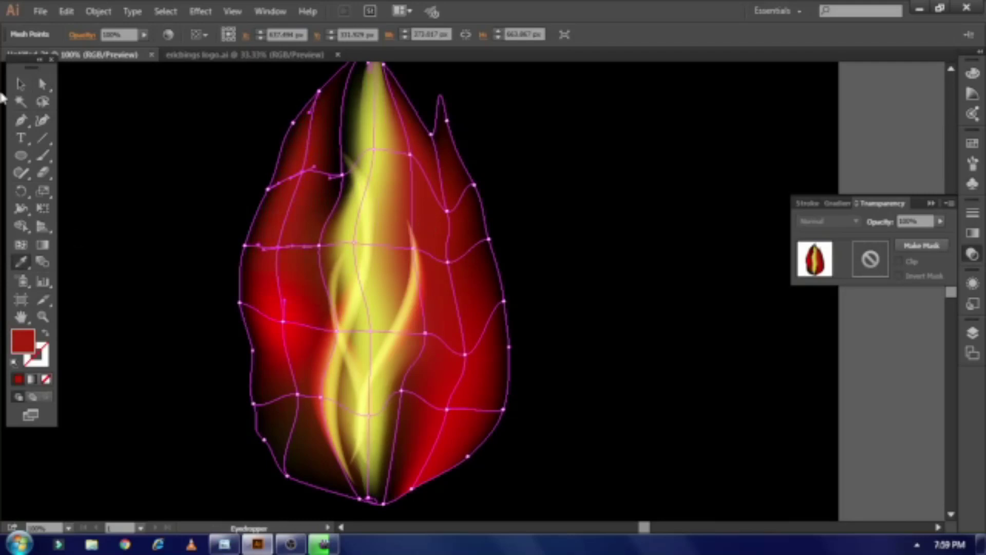
click(17, 89)
click(106, 187)
scroll(106, 187, up, 1)
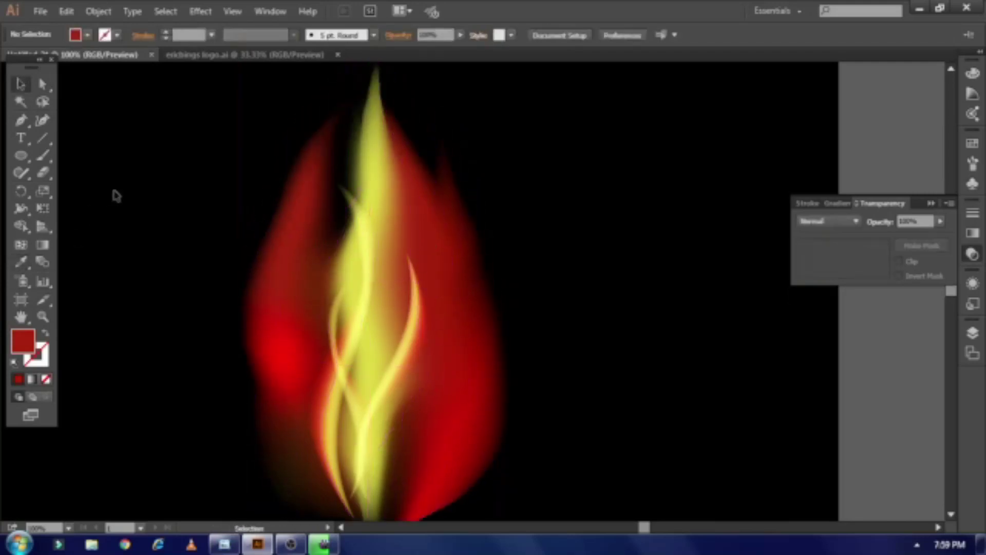
- Select the flame mesh together with all its glowing slivers and group them
key(ctrl+minus)
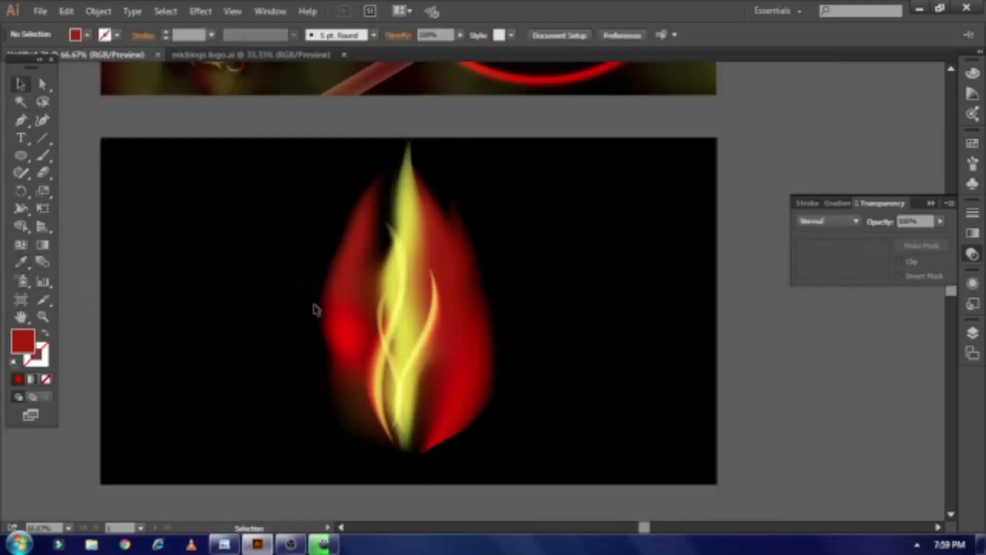
drag(313, 304, 529, 457)
key(ctrl+minus)
key(ctrl+minus)
right_click(453, 339)
drag(336, 275, 508, 391)
key(ctrl+g)
- Place an enlarged, mirrored copy of the flame group beside the first flame at the artboard's left end
drag(473, 348, 390, 316)
drag(418, 364, 432, 425)
right_click(434, 429)
mouse_move(437, 458)
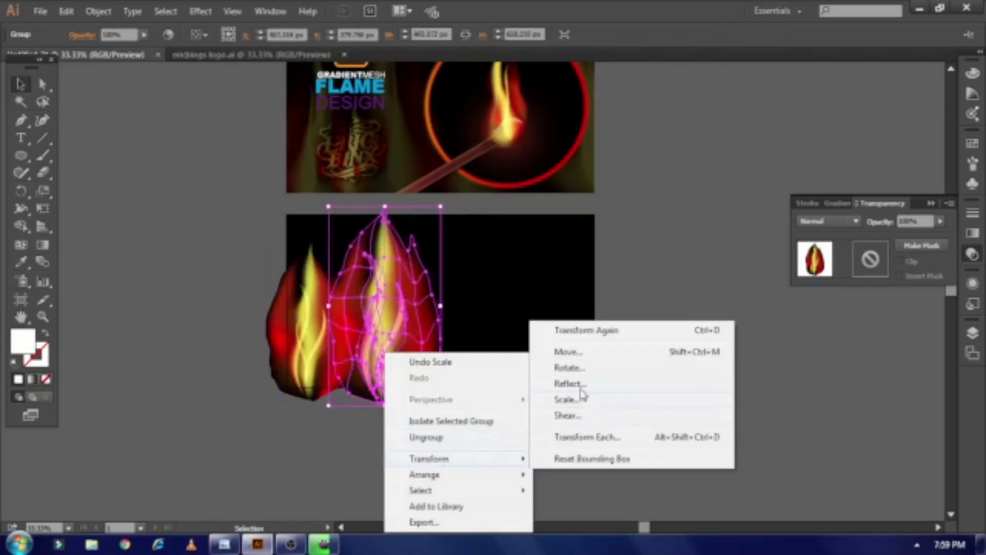
click(571, 384)
click(494, 359)
click(428, 429)
- Add three more copies of the flame in a row across the artboard, varying their heights, and deselect
alt+shift+drag(431, 343, 482, 353)
shift+drag(526, 208, 521, 263)
click(544, 324)
alt+shift+drag(464, 343, 536, 343)
alt+drag(534, 362, 583, 351)
click(511, 334)
shift+drag(484, 260, 460, 218)
click(621, 368)
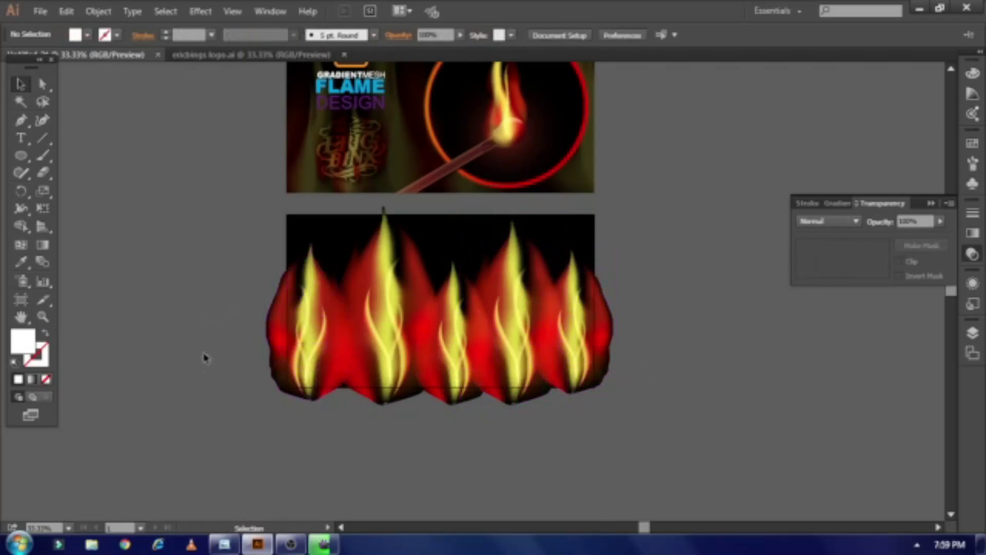
- Shrink the second flame from the left slightly so its tip stays inside the artboard, and deselect it
drag(612, 467, 781, 525)
scroll(733, 454, up, 2)
click(704, 416)
drag(213, 263, 624, 391)
click(536, 457)
click(406, 246)
shift+drag(440, 201, 434, 219)
click(692, 344)
scroll(678, 341, up, 3)
scroll(677, 339, down, 2)
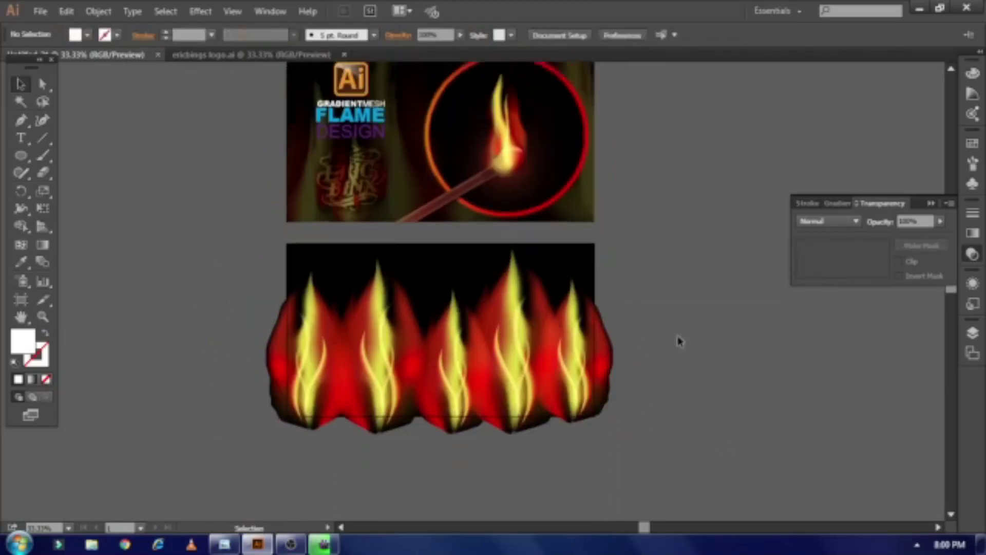
- Delete the other flame copies, keeping only the second, mirrored flame
key(ctrl+plus)
scroll(676, 337, down, 3)
scroll(678, 339, down, 1)
drag(349, 402, 351, 403)
key(Delete)
drag(456, 383, 358, 332)
drag(469, 445, 726, 352)
key(Delete)
- Move the remaining flame group to the centre of the black artboard and deselect it
drag(385, 292, 495, 365)
drag(489, 251, 508, 255)
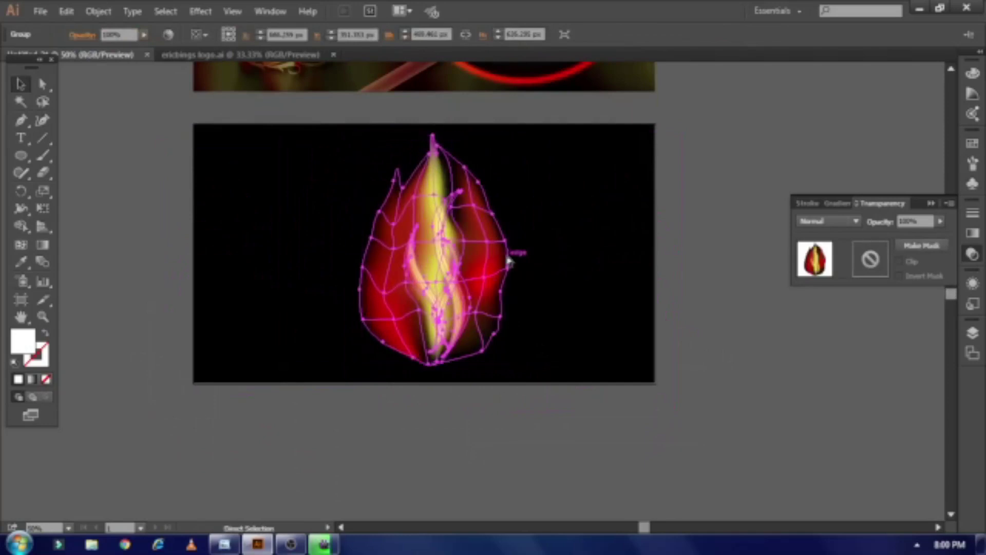
click(388, 426)
- Draw a rectangle covering the whole lower artboard and fill it with black
key(m)
drag(191, 123, 656, 383)
double_click(20, 340)
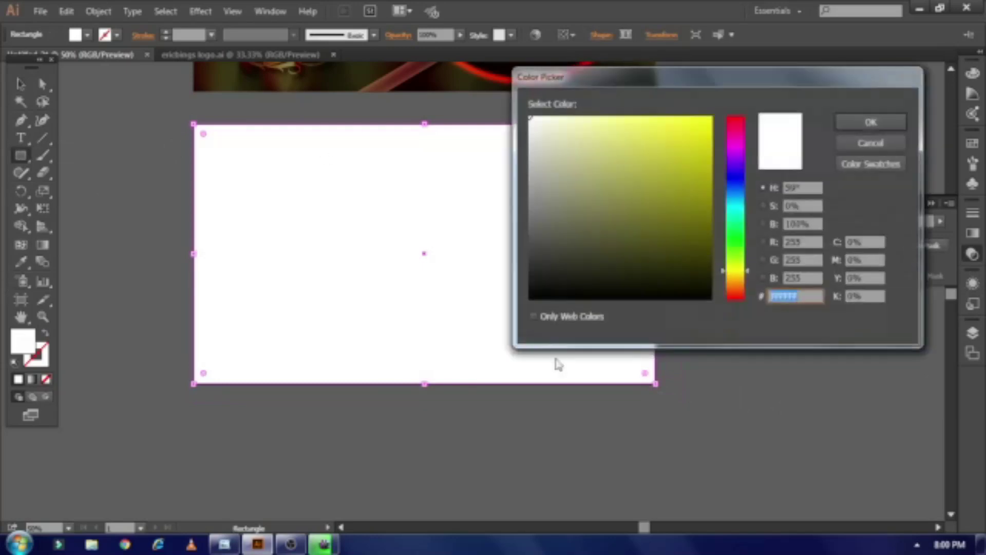
click(529, 299)
click(869, 121)
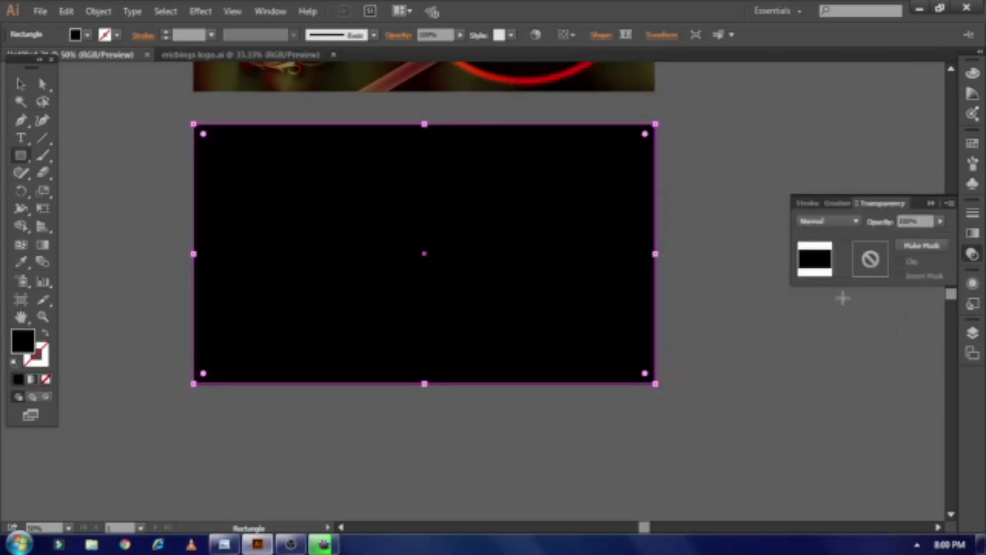
- Send the black rectangle behind the flame
right_click(533, 228)
mouse_move(577, 436)
click(716, 484)
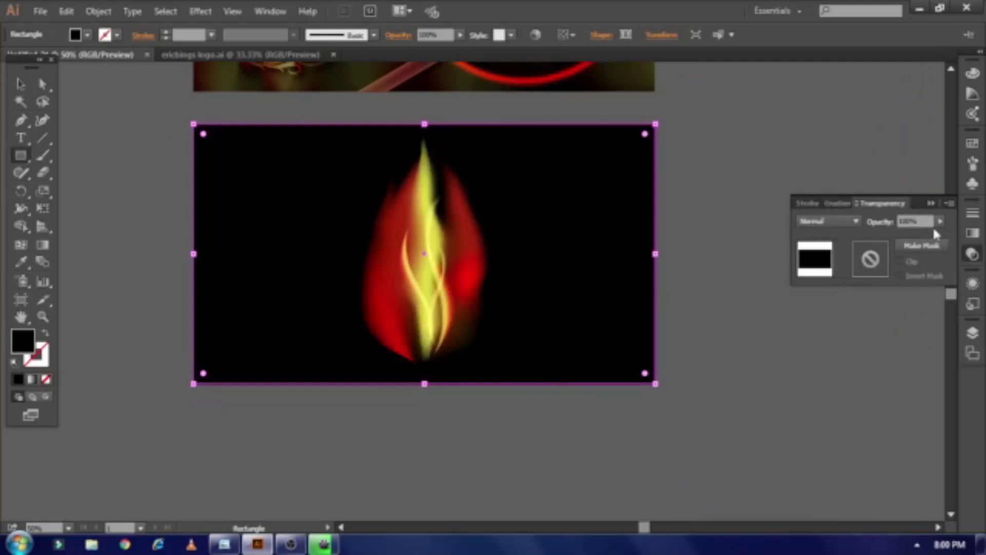
- Apply a linear gradient fill to the background rectangle and set its end colour stop to pure black
click(972, 236)
click(884, 303)
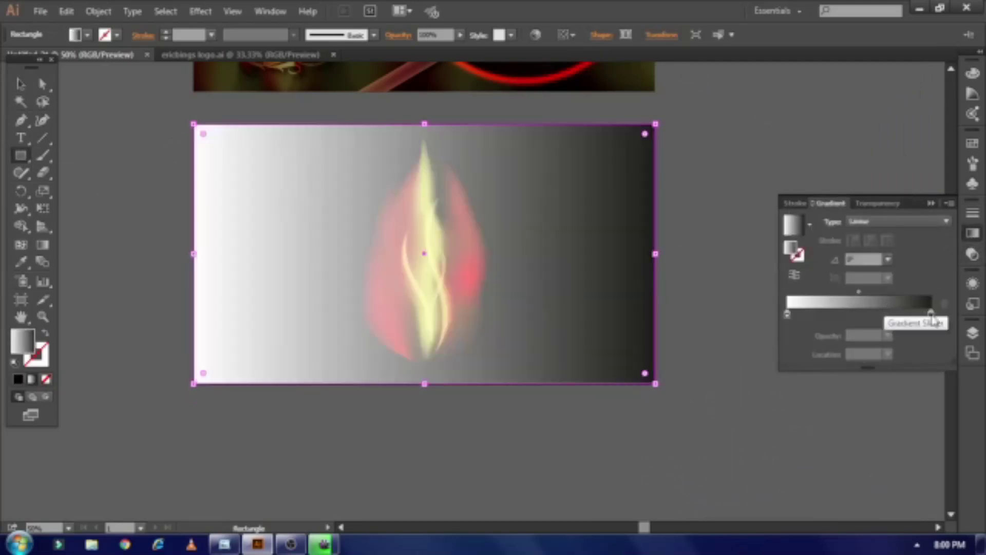
click(931, 314)
double_click(931, 315)
click(931, 317)
double_click(930, 316)
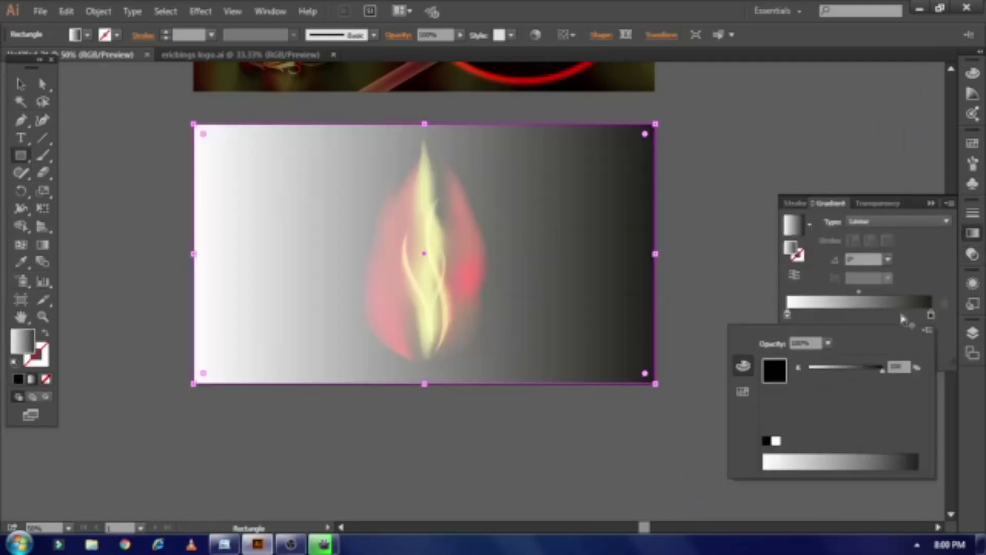
click(742, 393)
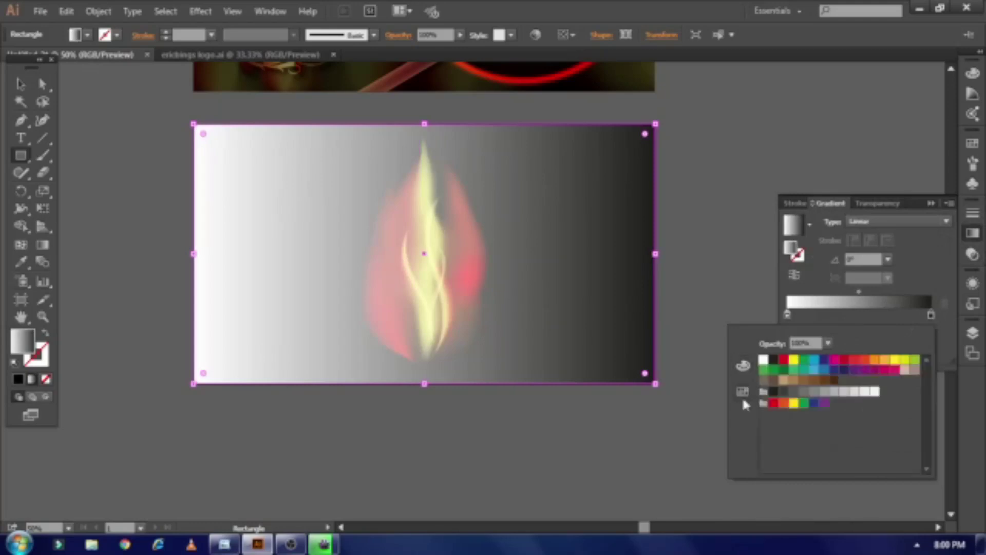
click(743, 367)
drag(812, 395, 761, 418)
- Set the gradient's starting colour stop to a red swatch
click(788, 315)
double_click(788, 315)
click(743, 393)
click(854, 359)
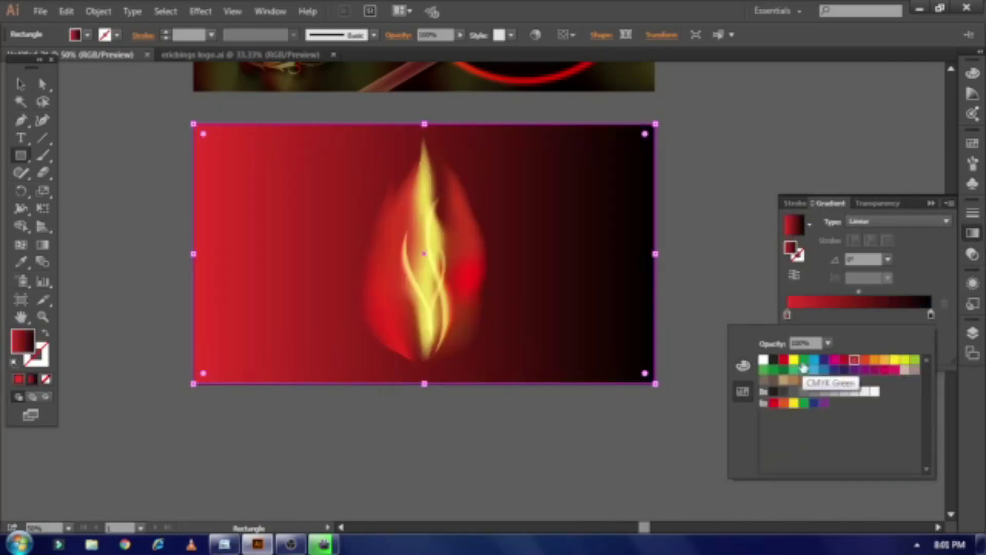
- Change the background gradient to Radial and set its midpoint at about 33%
click(20, 84)
right_click(573, 312)
mouse_move(632, 257)
click(791, 305)
drag(857, 291, 823, 291)
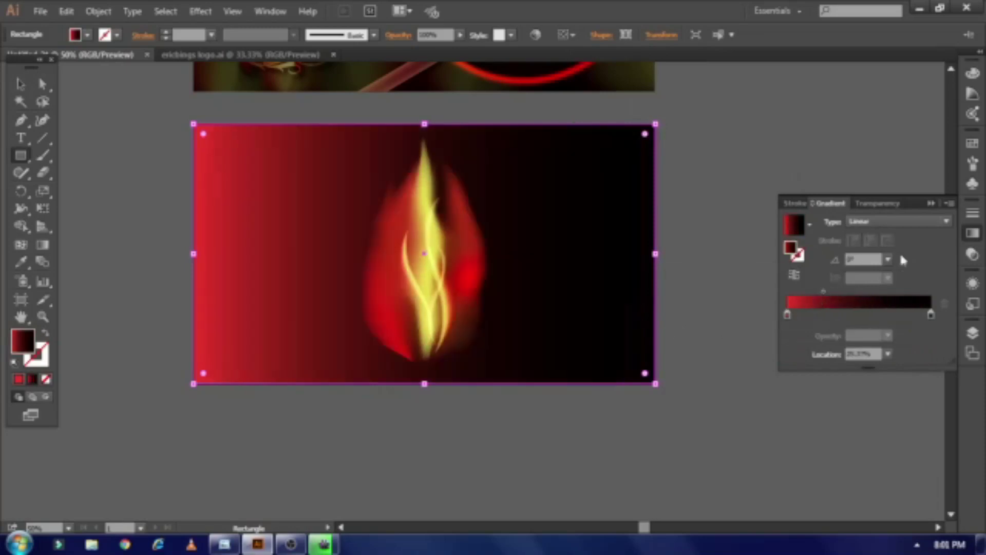
click(904, 221)
click(891, 250)
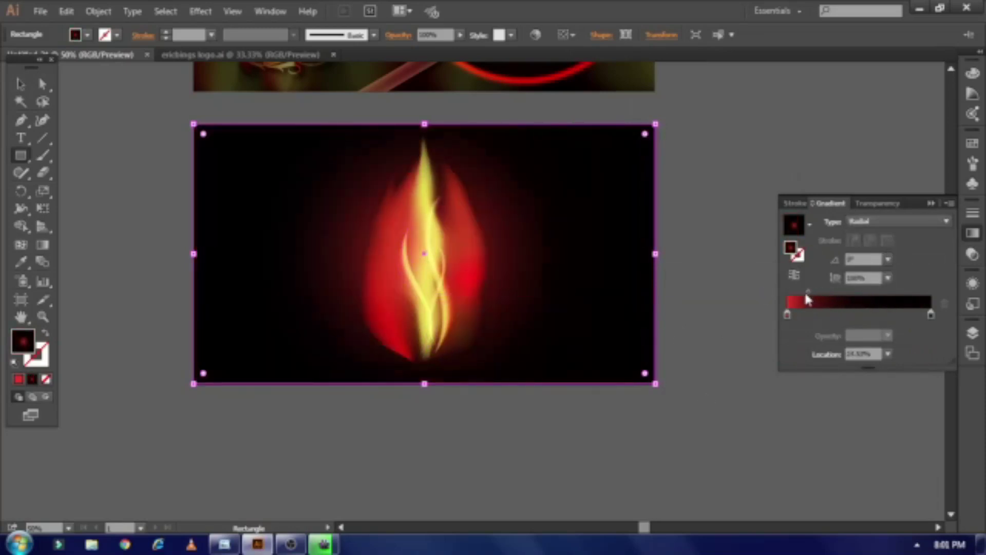
drag(805, 291, 834, 290)
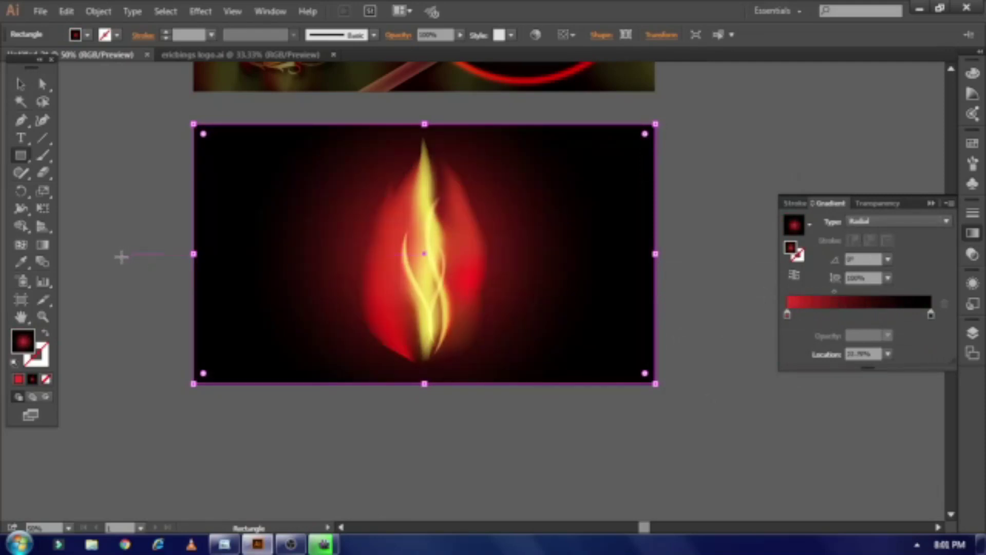
- Move the radial gradient's centre down to the lower part of the flame and reduce its radius
click(42, 245)
drag(424, 255, 424, 307)
drag(238, 309, 293, 310)
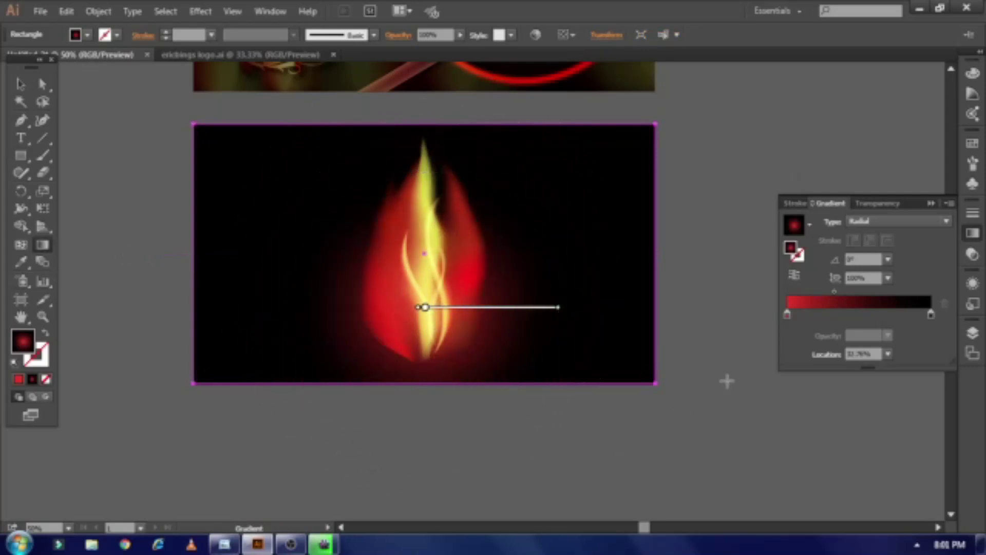
- Lower the background rectangle's opacity to about 53%
click(971, 260)
click(940, 222)
drag(945, 236, 919, 237)
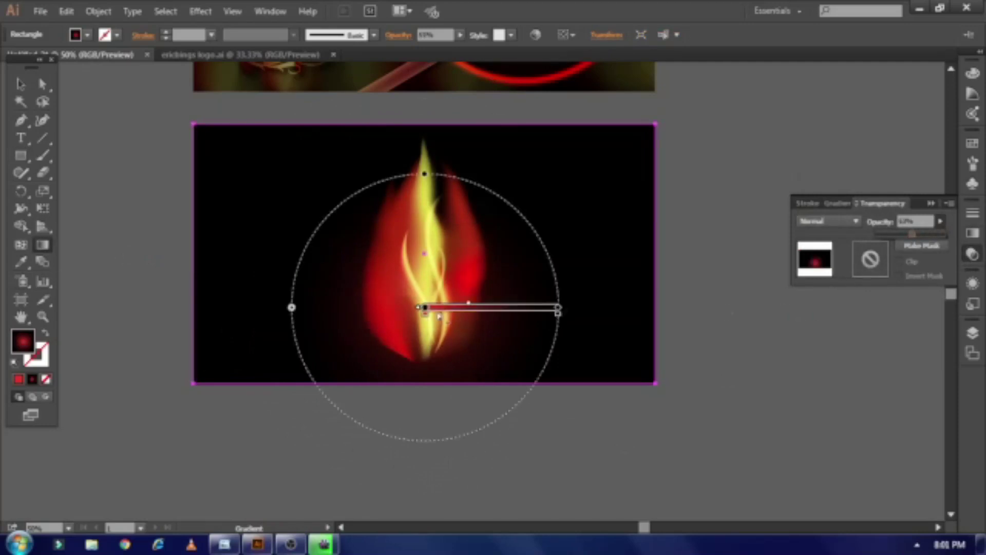
- Widen the radial glow around the flame's lower part and deselect the background rectangle
click(294, 309)
drag(293, 308, 253, 307)
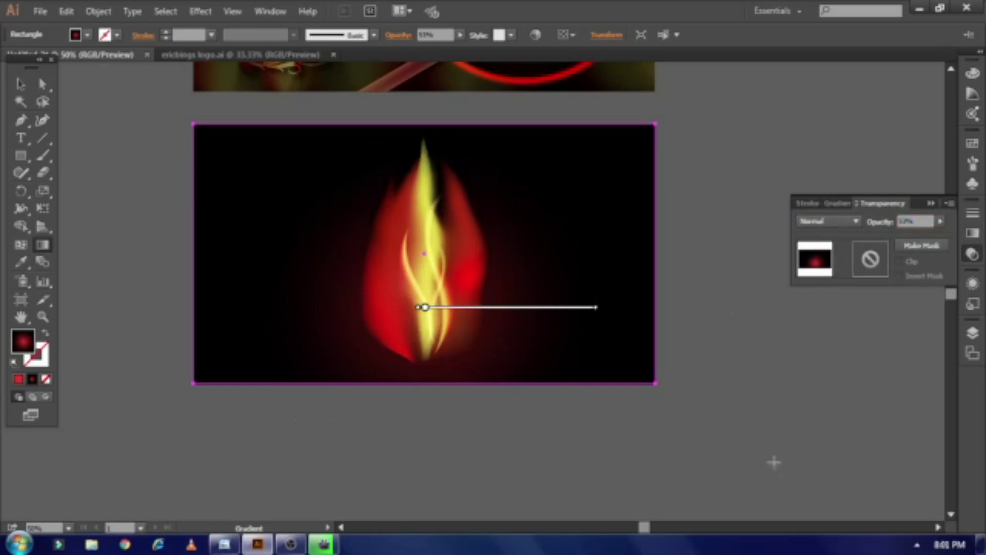
drag(267, 239, 582, 375)
key(ctrl+z)
click(20, 85)
click(103, 176)
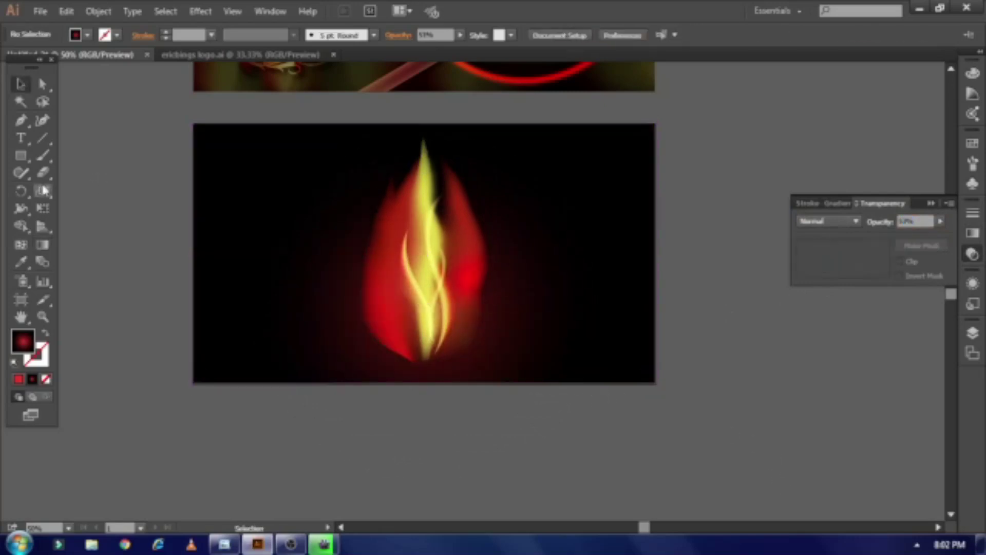
- Enlarge the flame group so its base extends below the artboard, and shift it slightly to stay centred on the glow
scroll(279, 233, up, 5)
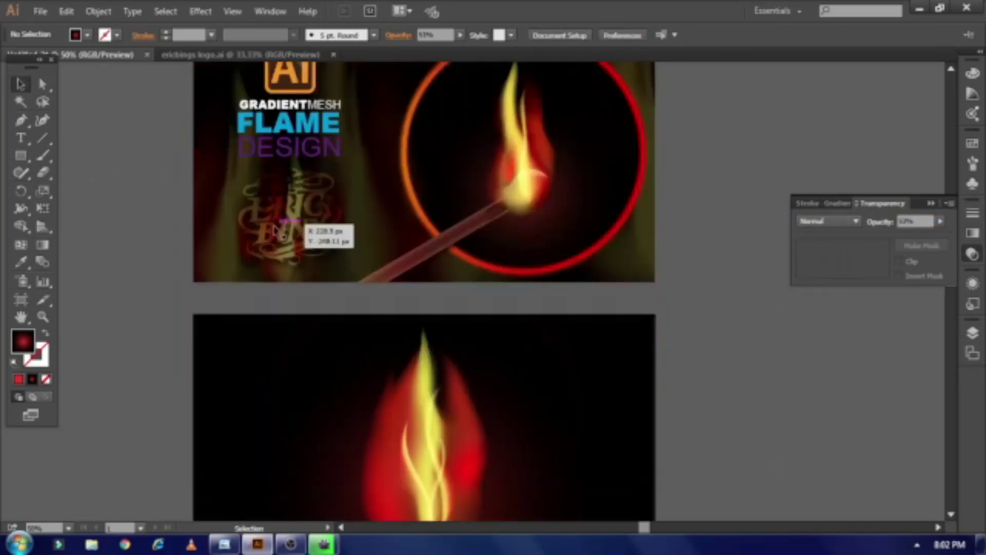
scroll(278, 231, down, 4)
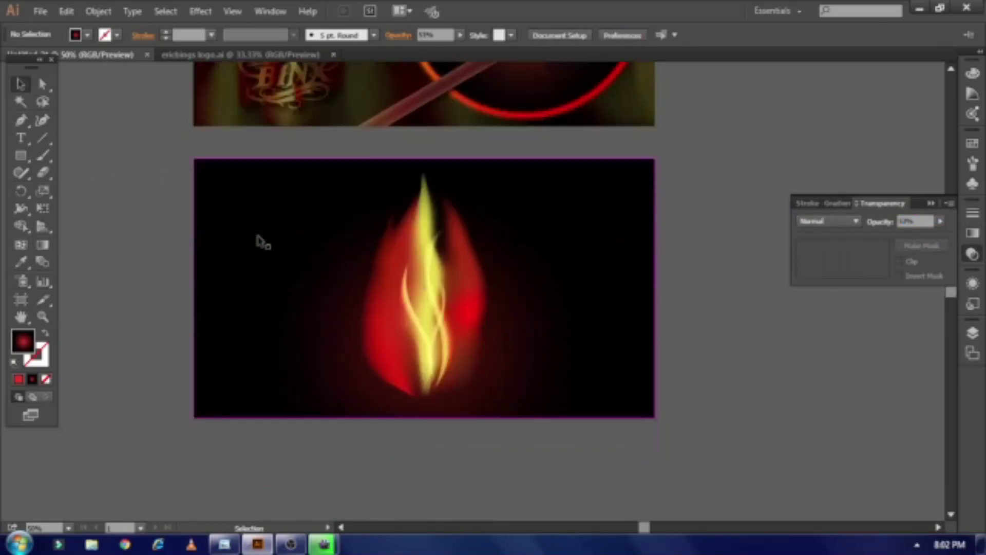
key(ctrl+equal)
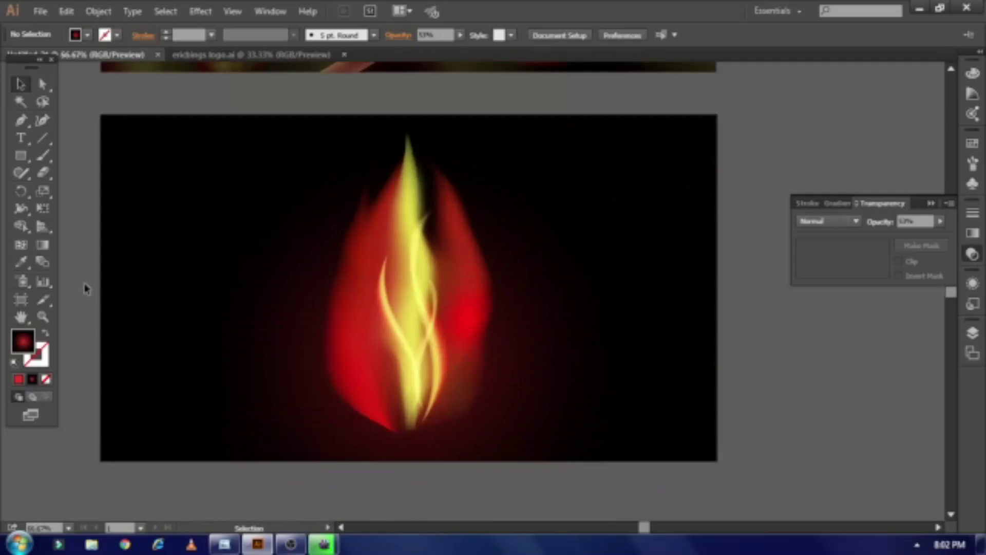
click(435, 409)
drag(494, 437, 527, 494)
drag(440, 393, 422, 401)
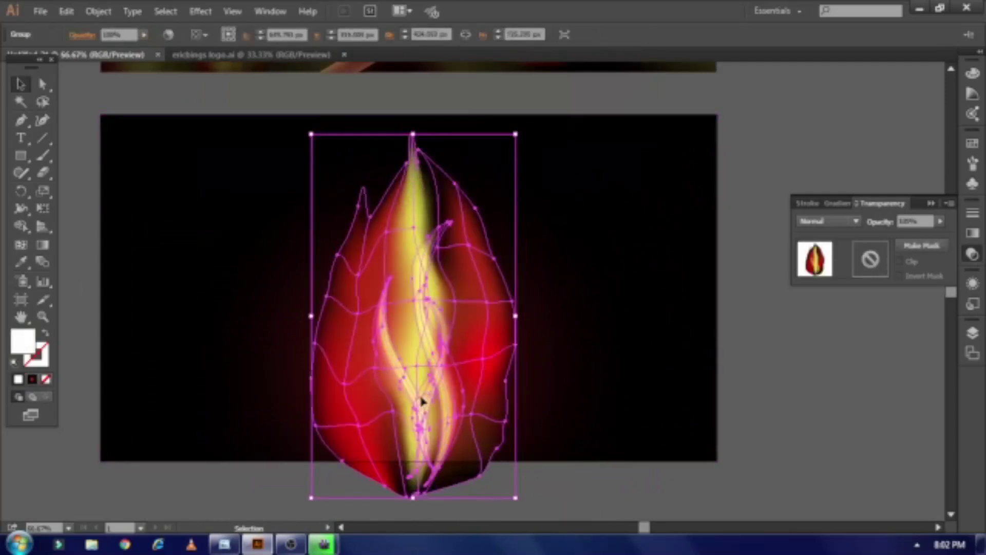
- Move the background rectangle's radial gradient centre down toward the flame's base and widen its radius
click(555, 393)
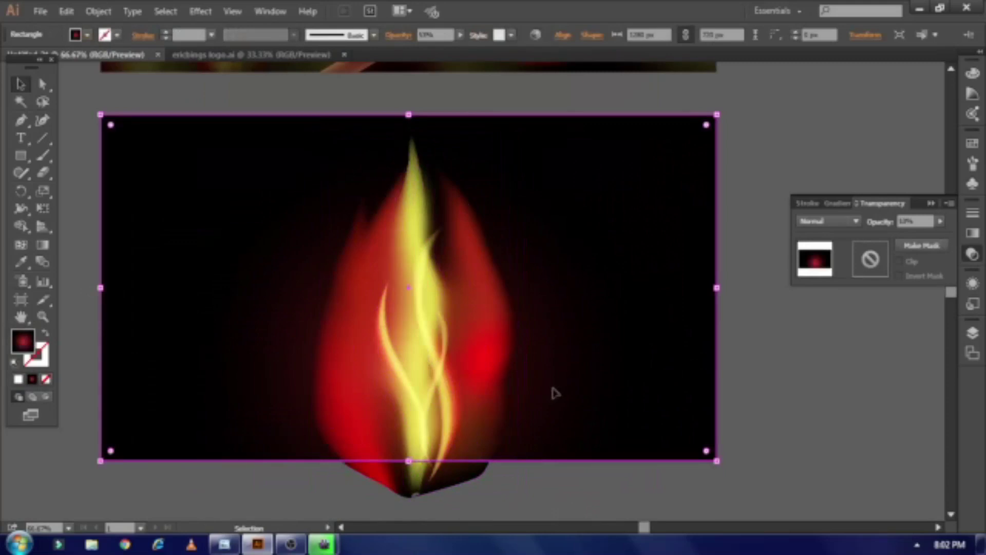
click(42, 248)
drag(408, 361, 414, 395)
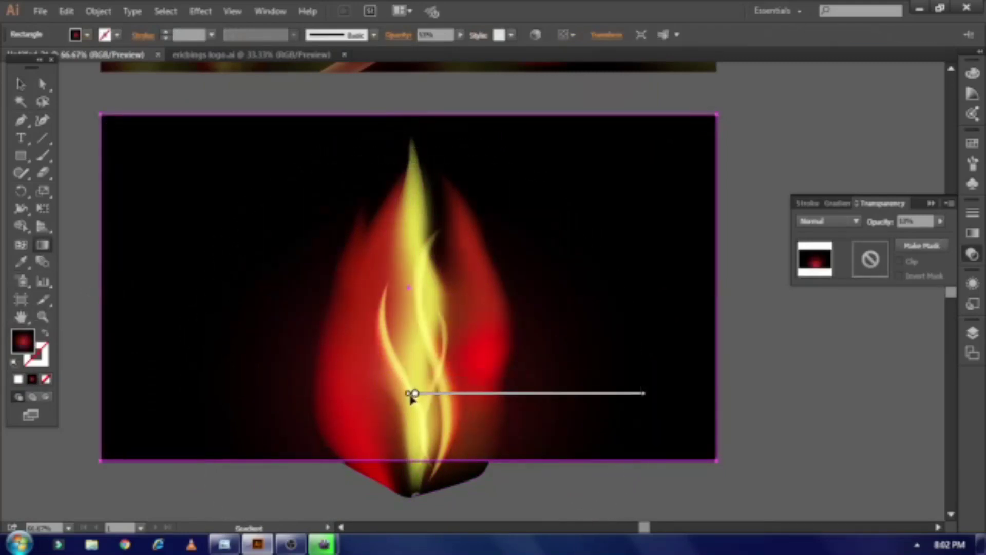
drag(188, 394, 142, 394)
- Set the colour of the radial gradient's first stop to CMYK Yellow
click(972, 233)
click(832, 322)
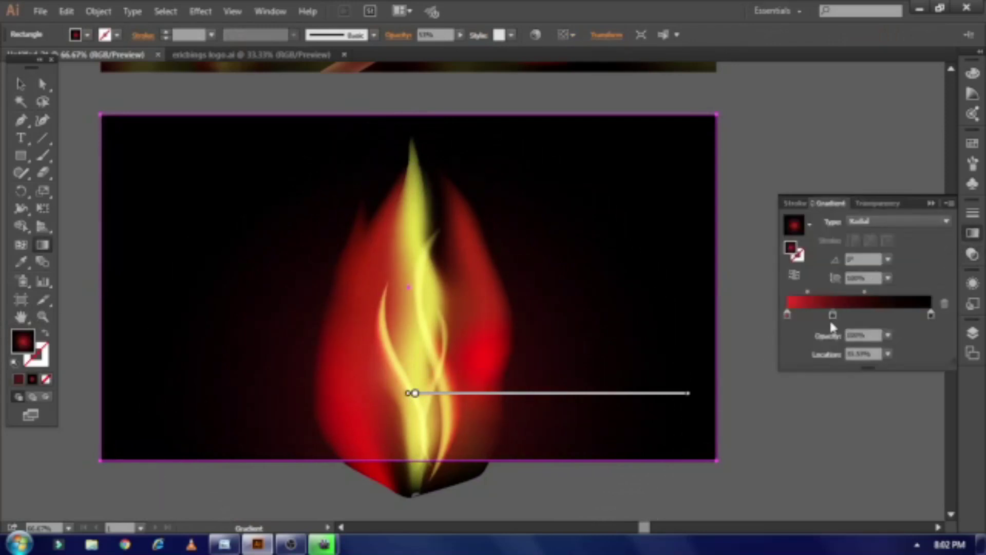
double_click(787, 314)
click(793, 361)
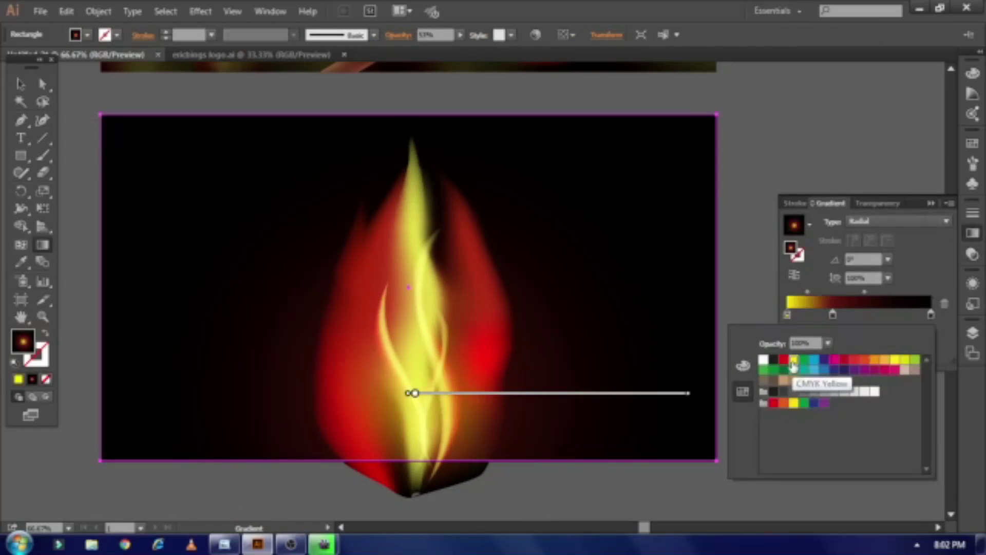
- Change the radial gradient's dark red middle stop to a brighter red
click(832, 314)
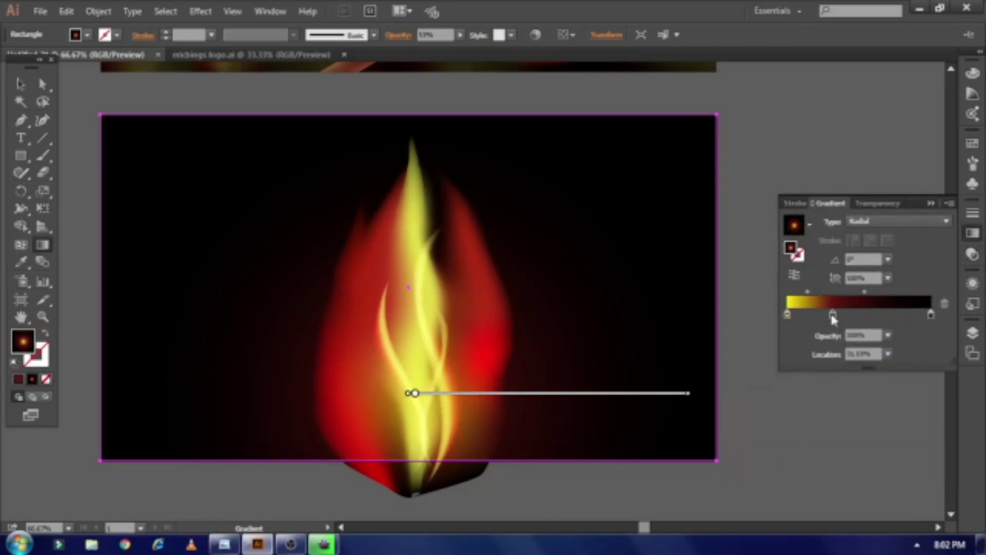
double_click(832, 314)
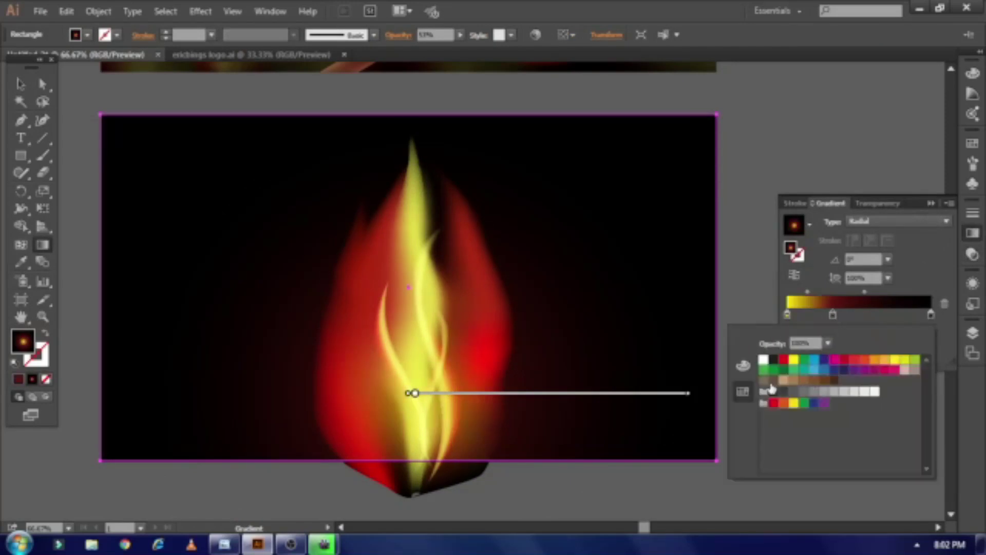
click(743, 366)
drag(836, 373, 815, 393)
click(21, 85)
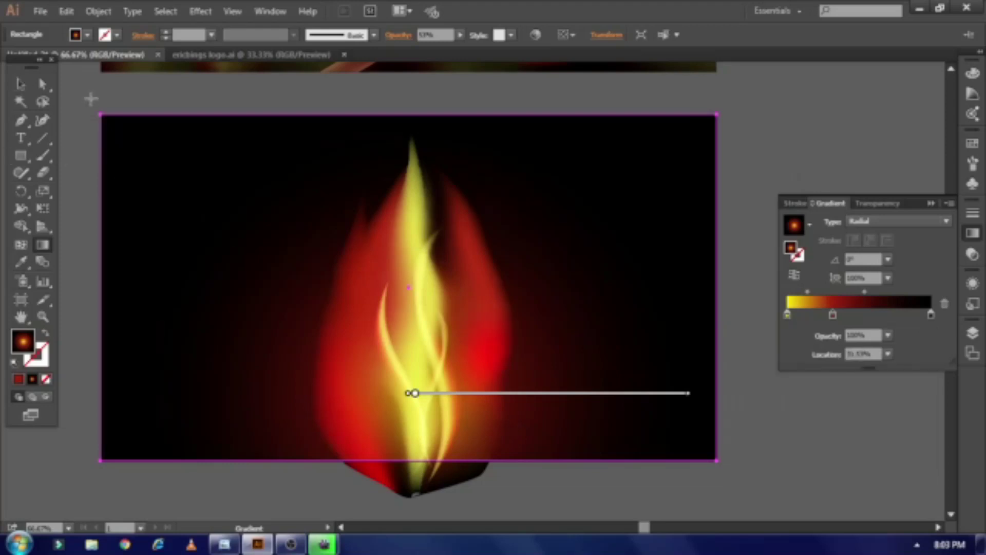
click(91, 101)
click(20, 85)
click(91, 103)
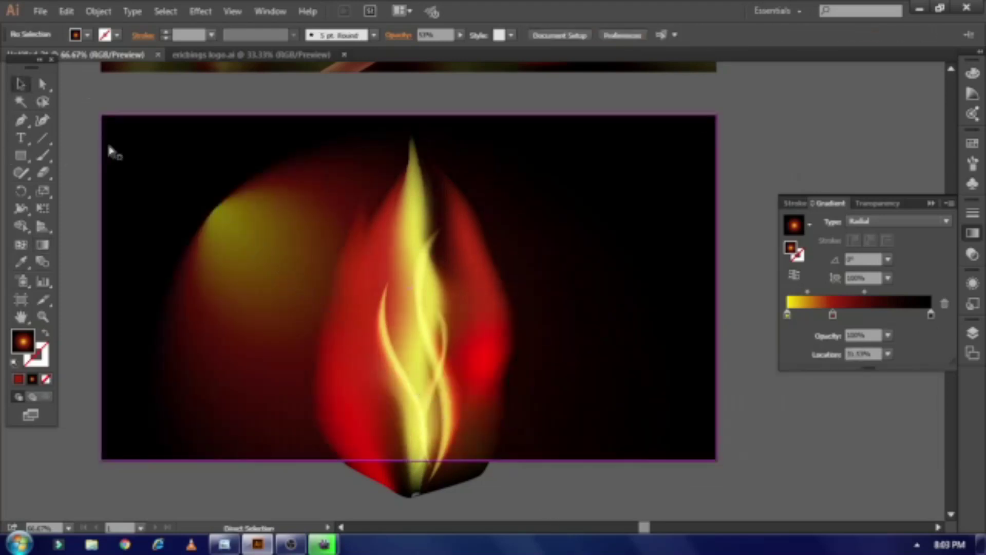
key(ctrl+z)
click(76, 189)
- Shift the background rectangle's radial gradient centre slightly further down the flame, and deselect the rectangle
scroll(118, 210, down, 3)
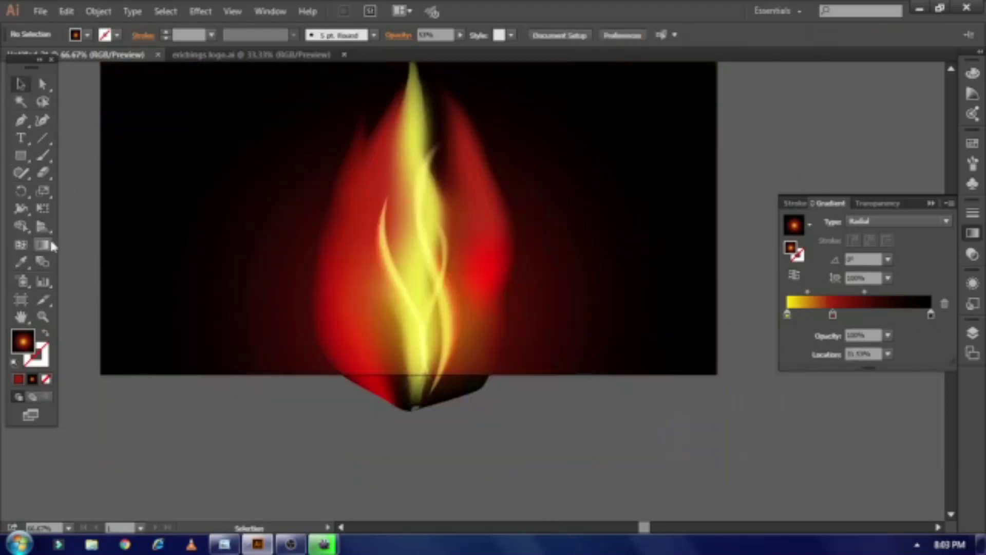
click(44, 246)
click(21, 85)
click(137, 154)
click(42, 246)
drag(414, 307, 414, 323)
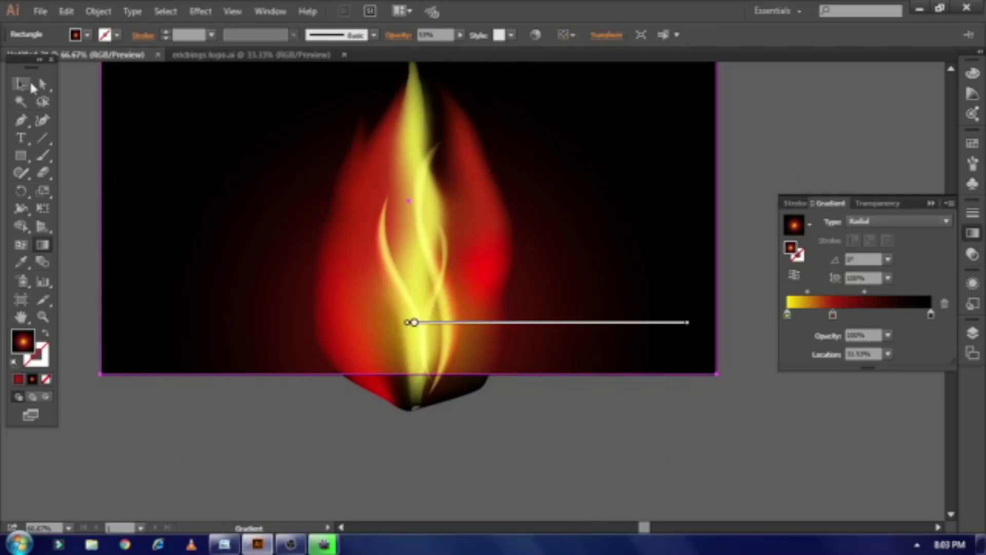
click(23, 86)
click(81, 130)
- Draw a rectangle over the flame that exactly covers the lower artboard from corner to corner
scroll(141, 174, up, 1)
key(ctrl+minus)
drag(20, 156, 63, 157)
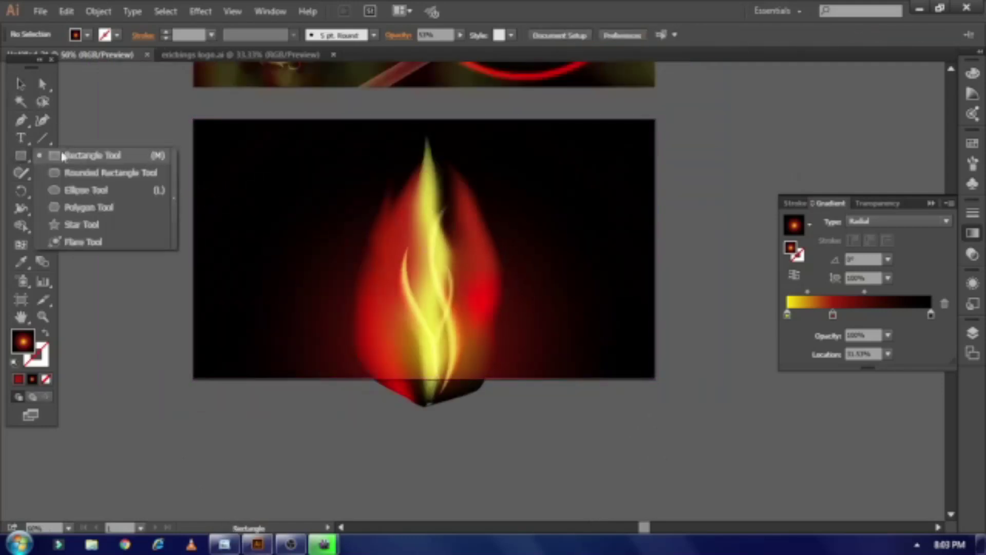
drag(193, 119, 655, 379)
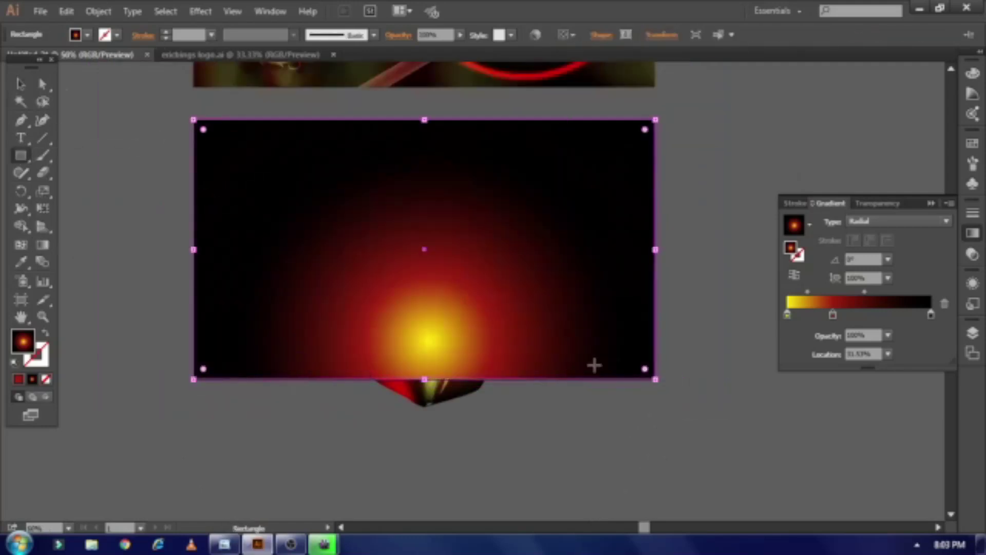
- Make a clipping mask from the new rectangle, the flame and the background to crop the artwork to the artboard, then deselect
click(20, 86)
drag(159, 398, 581, 198)
right_click(575, 198)
click(625, 308)
click(696, 421)
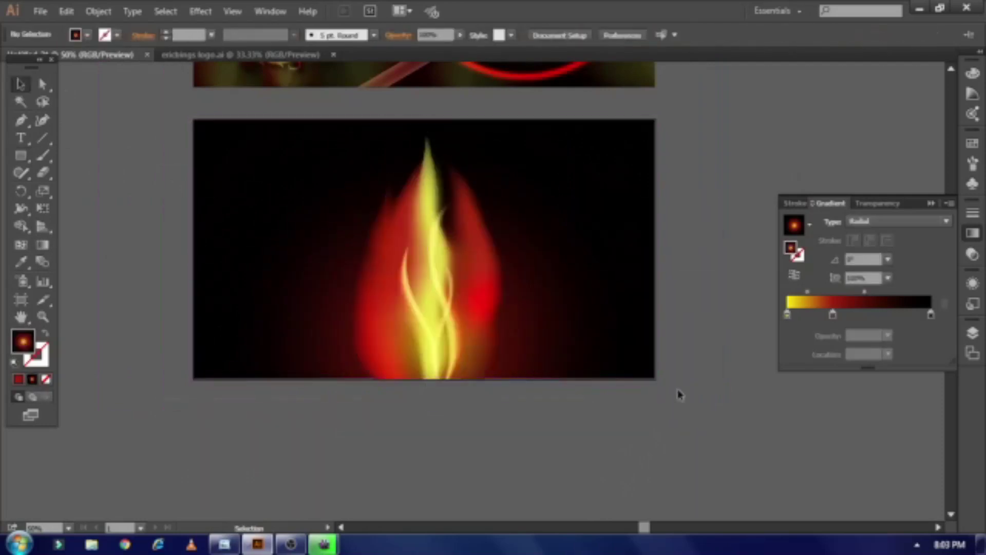
scroll(676, 324, up, 1)
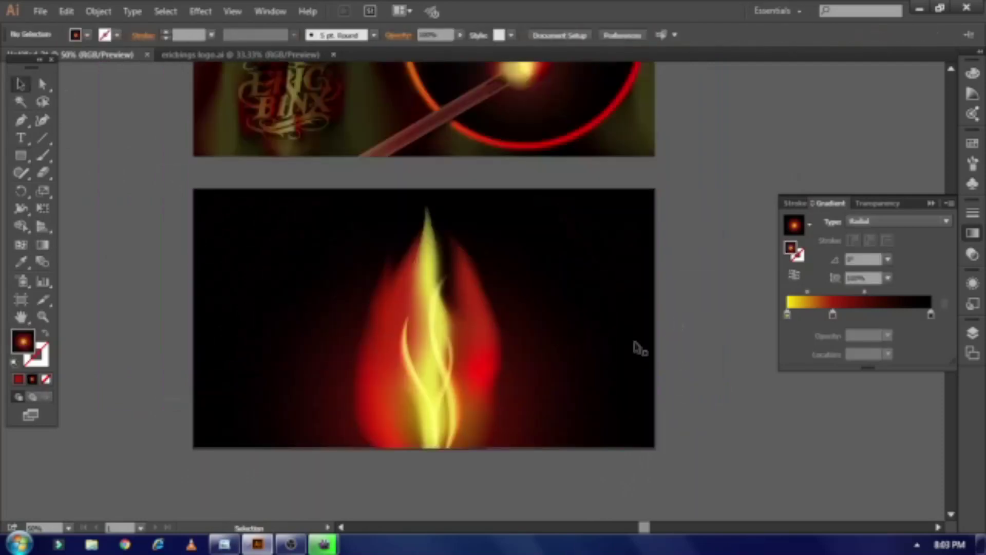
key(ctrl+minus)
key(ctrl+minus)
scroll(630, 317, up, 1)
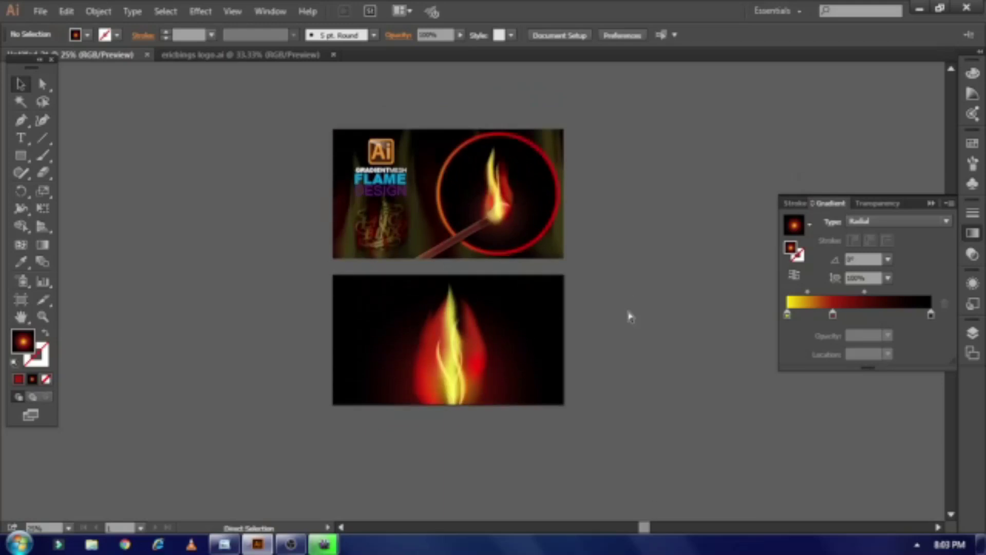
key(ctrl+plus)
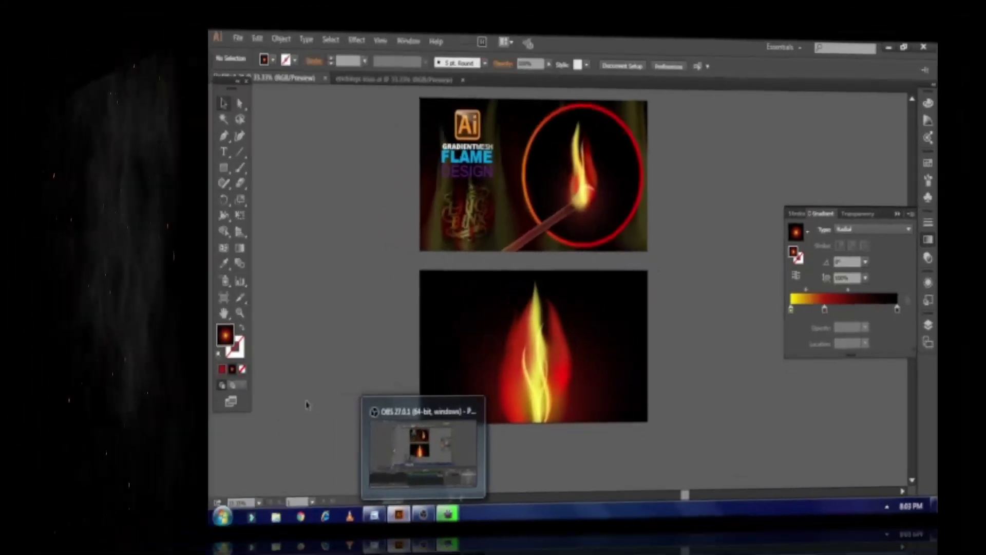